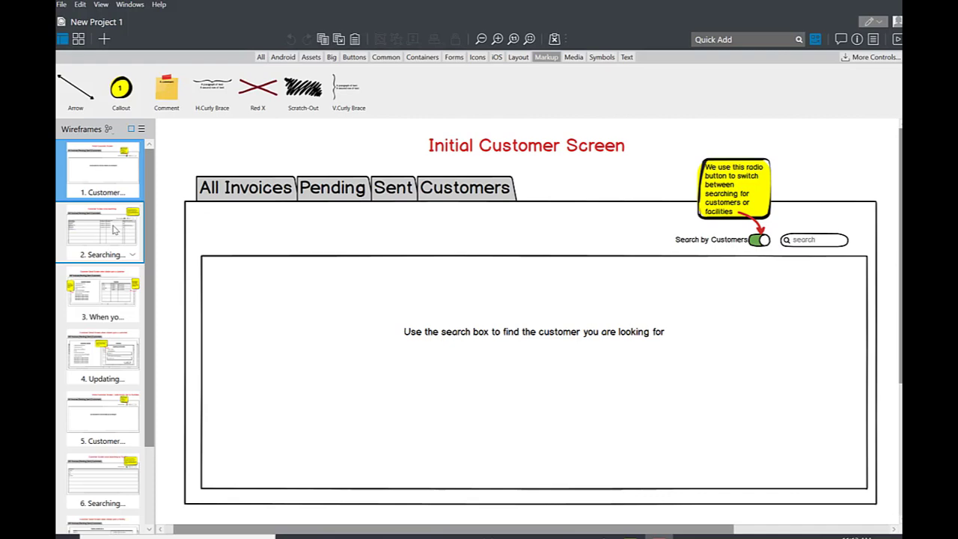
# Step: Look through the customer wireframes, including the initial search screen and the customer detail screen
pyautogui.click(115, 230)
pyautogui.click(104, 290)
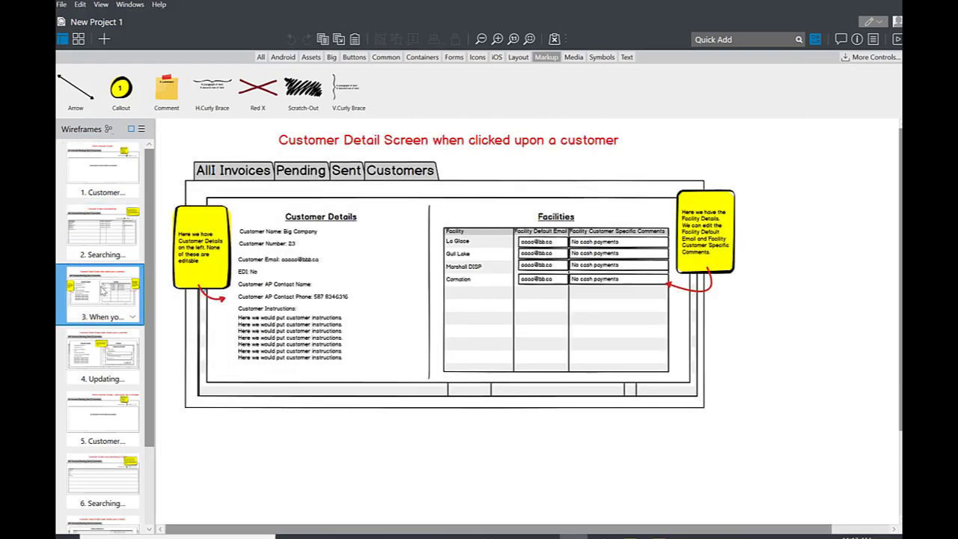
pyautogui.click(108, 347)
pyautogui.click(115, 308)
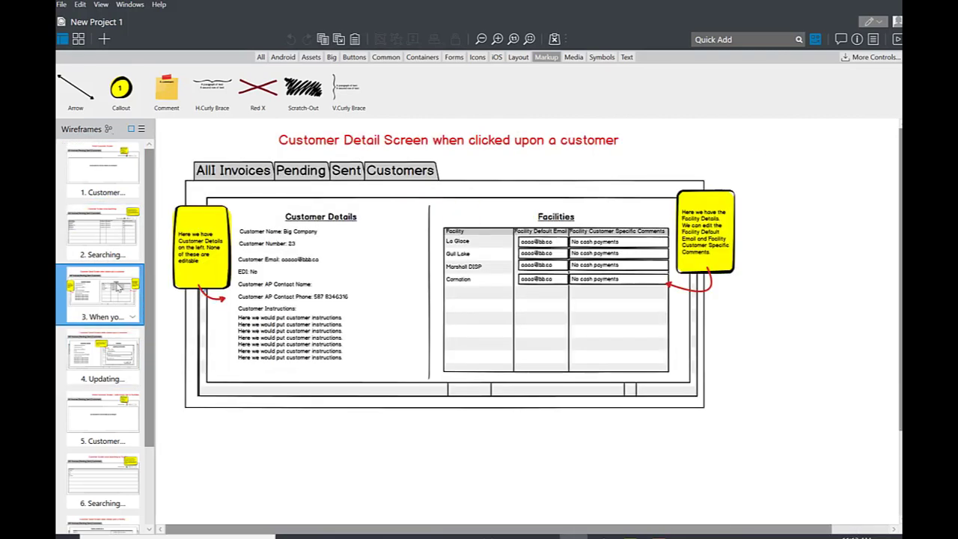
pyautogui.click(119, 233)
pyautogui.click(123, 196)
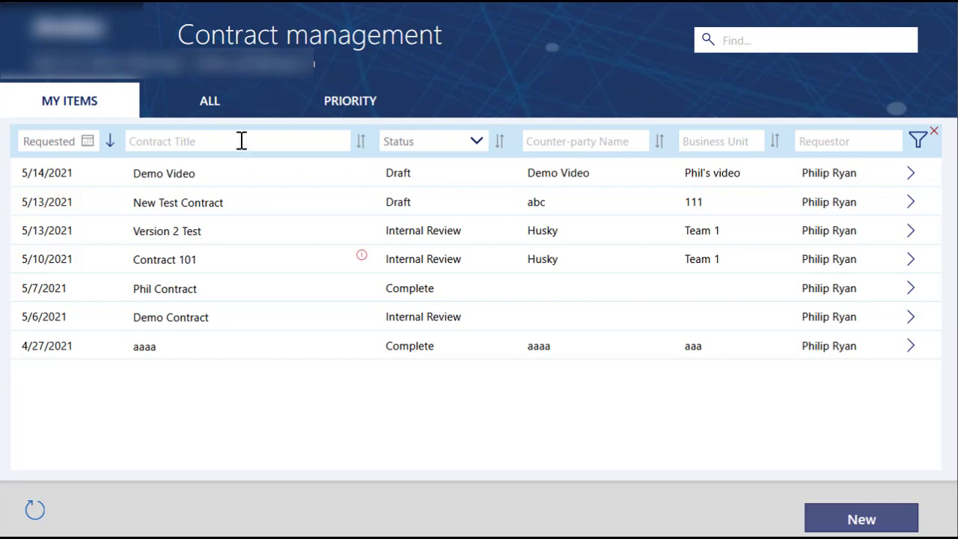
# Step: Compare the contract lists for all items, priority items and my items
pyautogui.click(244, 108)
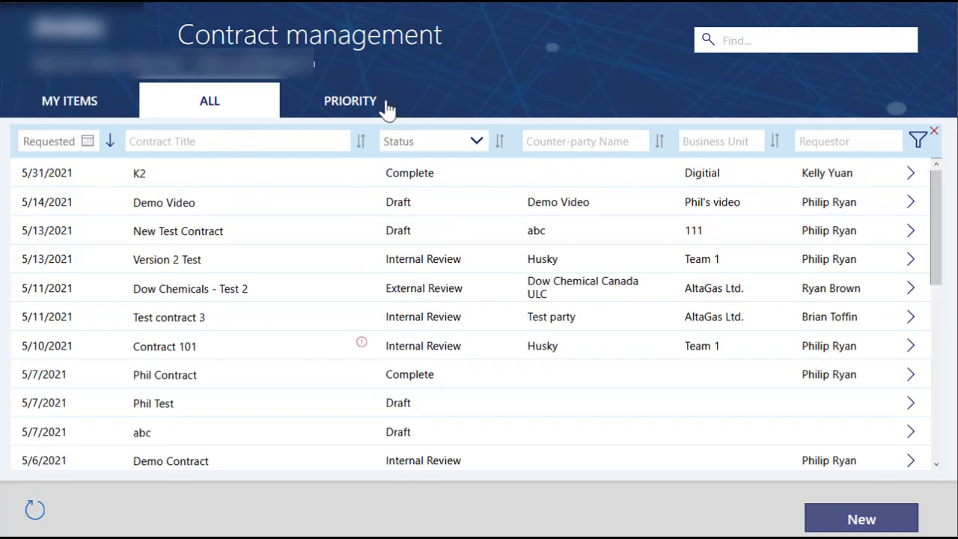
pyautogui.click(387, 110)
pyautogui.click(26, 109)
pyautogui.click(213, 111)
pyautogui.click(343, 108)
pyautogui.click(57, 110)
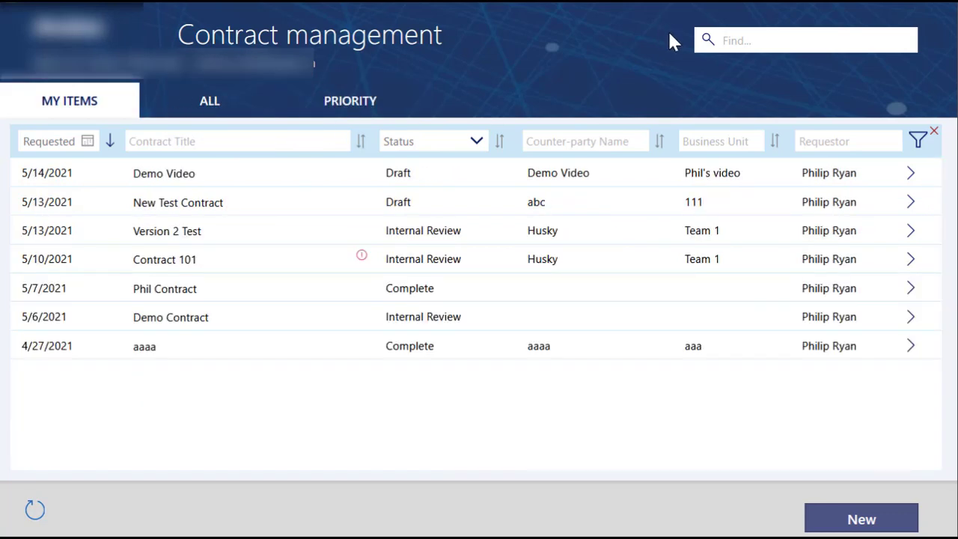
# Step: Filter all contracts by the requestor's first name in the title and by Complete status, and clear the filters
pyautogui.click(320, 144)
pyautogui.click(213, 111)
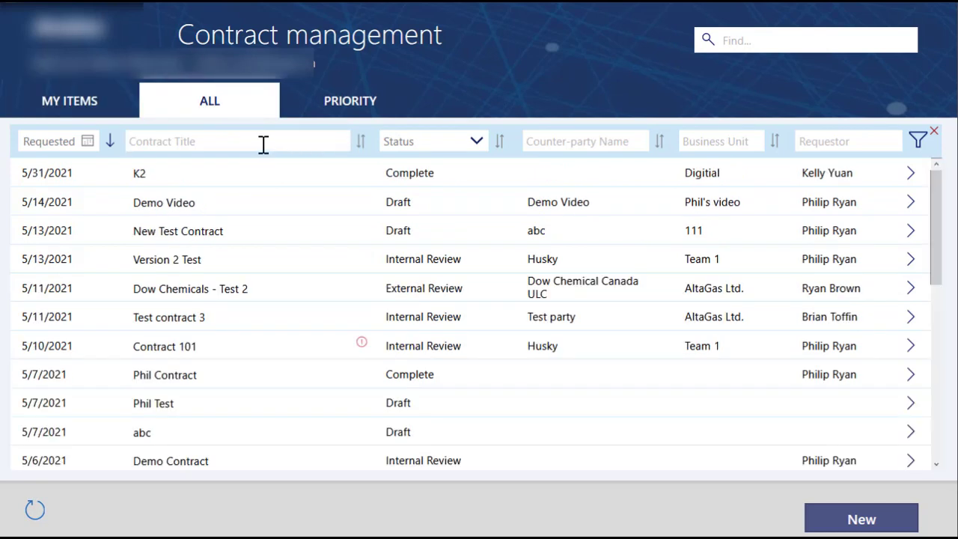
pyautogui.write('phil')
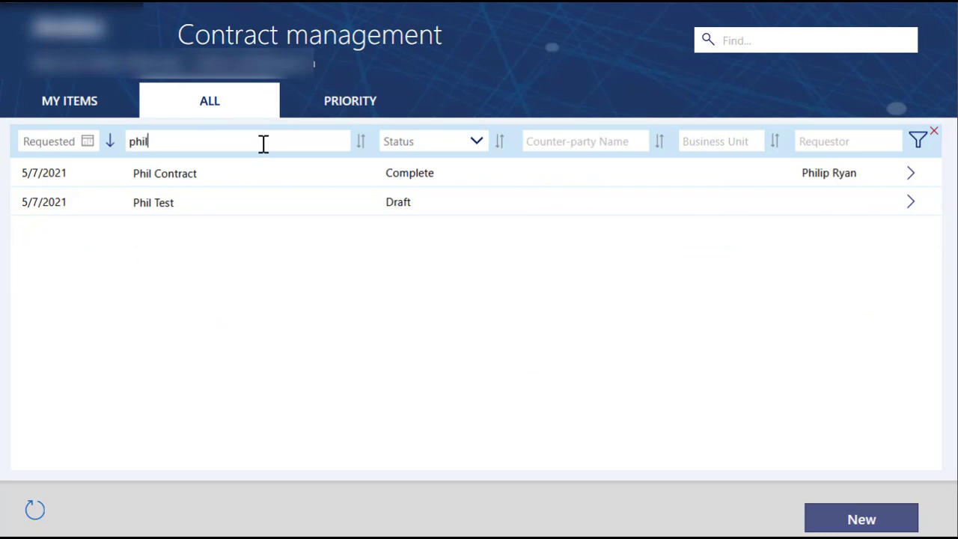
pyautogui.click(487, 140)
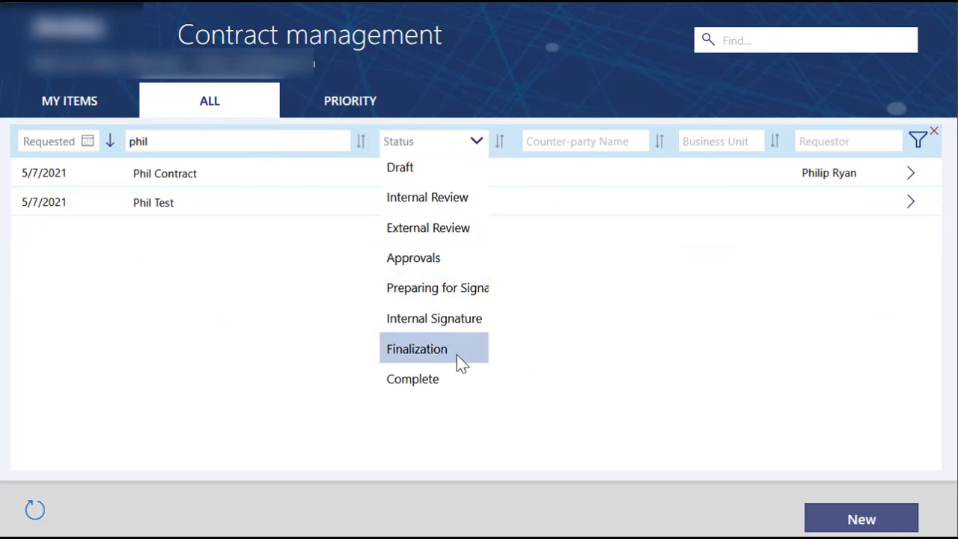
pyautogui.click(449, 379)
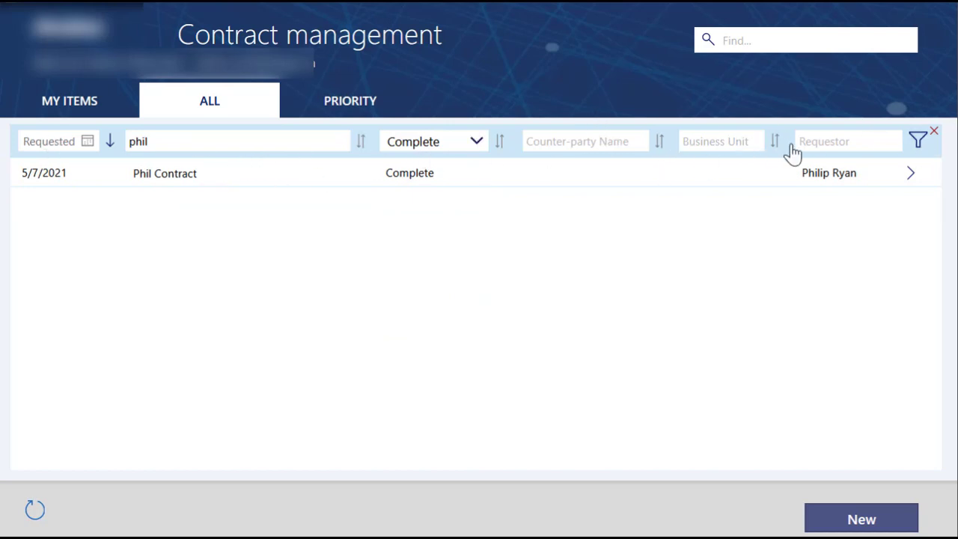
pyautogui.click(919, 142)
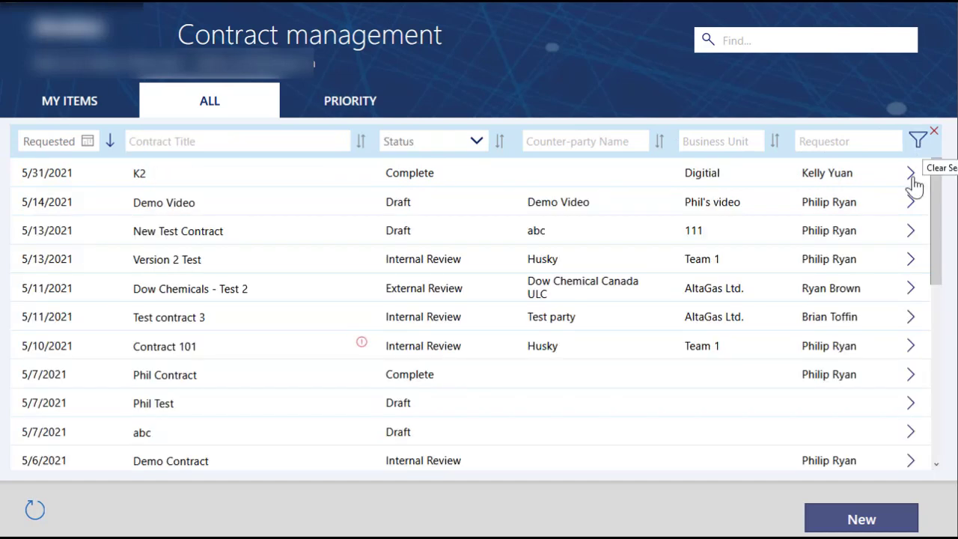
# Step: Start a new contract with the title "Demo Video"
pyautogui.click(853, 522)
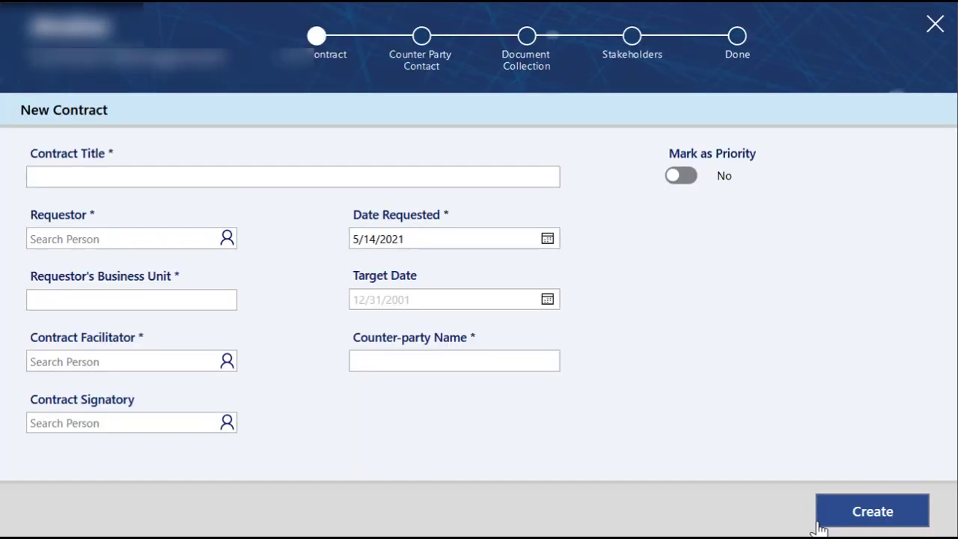
pyautogui.click(110, 172)
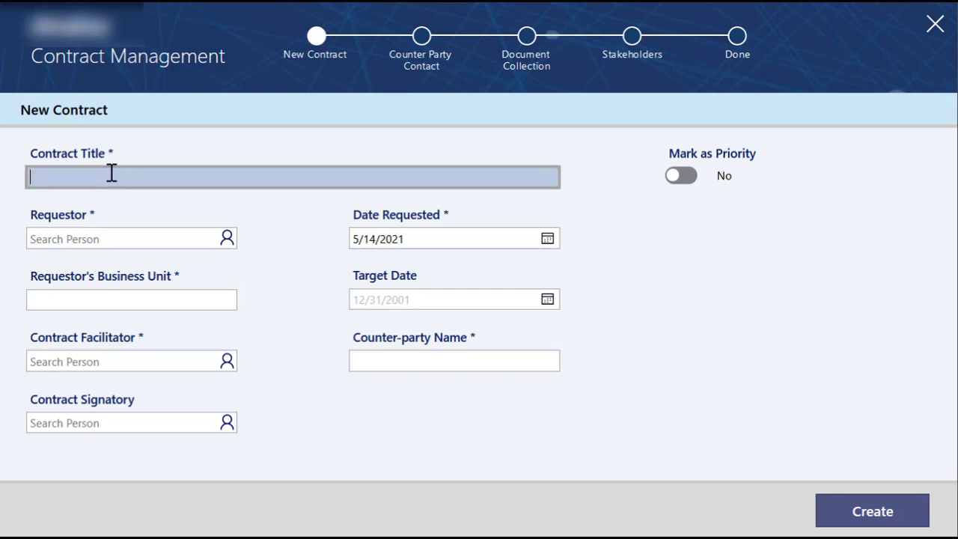
pyautogui.write('Demo Video')
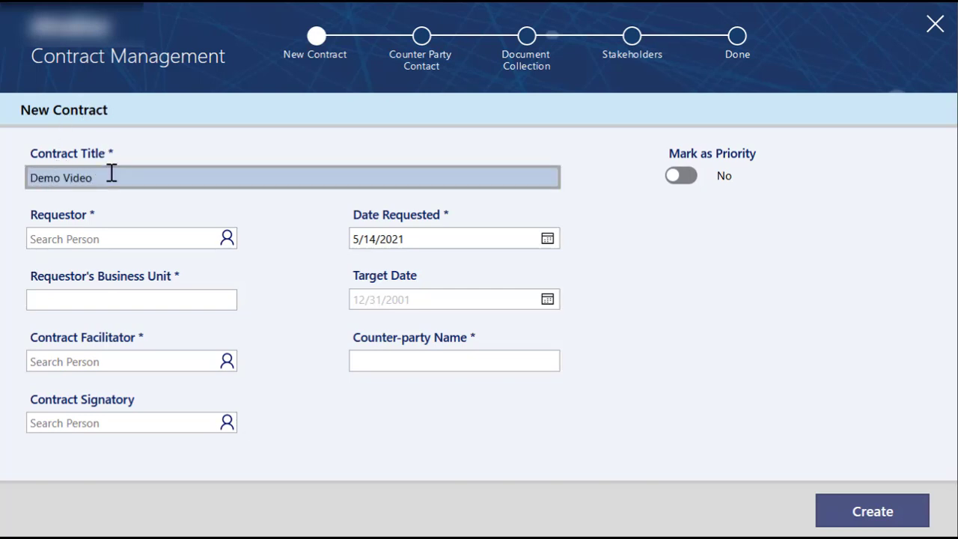
# Step: Choose the requestor by full name and set the business unit to the requestor's first name in possessive form plus "Demo"
pyautogui.click(137, 247)
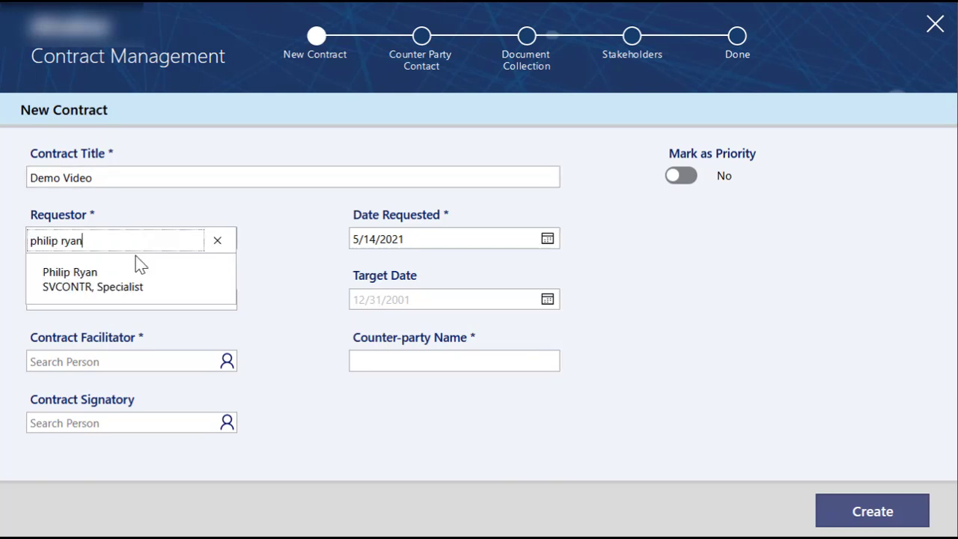
pyautogui.click(139, 266)
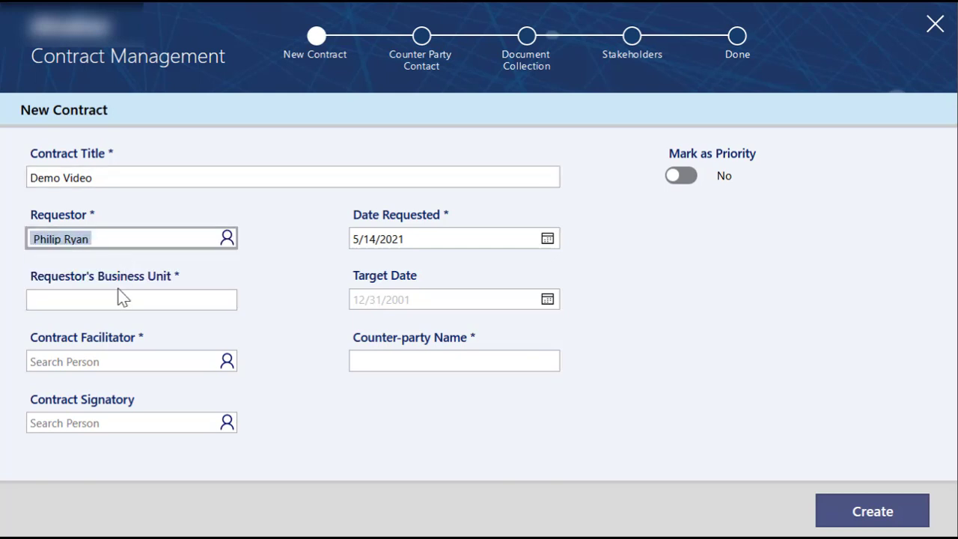
pyautogui.click(109, 301)
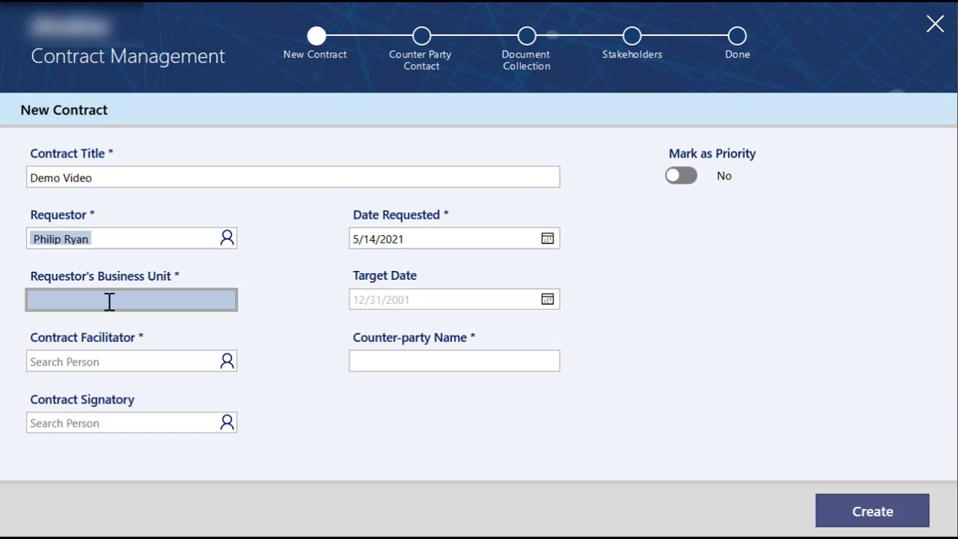
pyautogui.write("Phils's Demo")
# Step: Assign the requestor as both the contract facilitator and the contract signatory
pyautogui.click(110, 363)
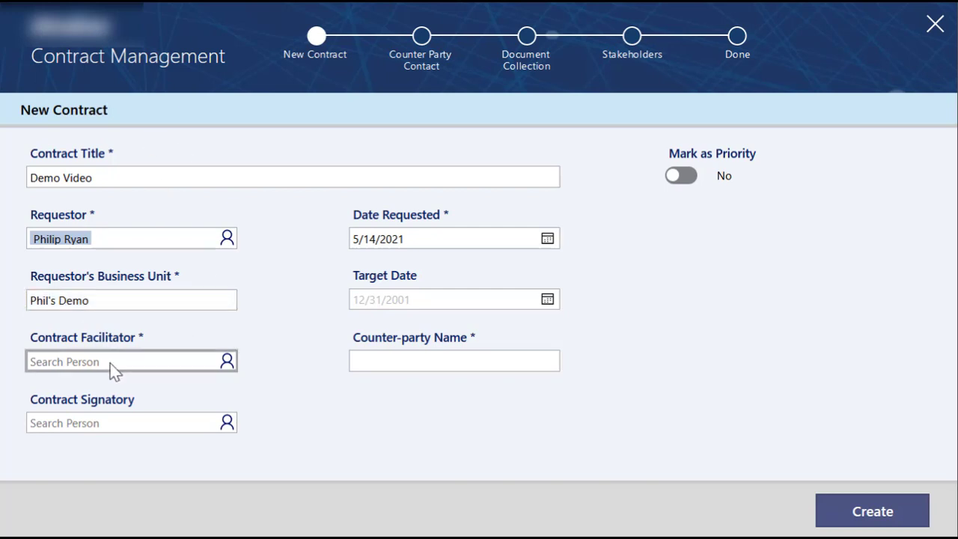
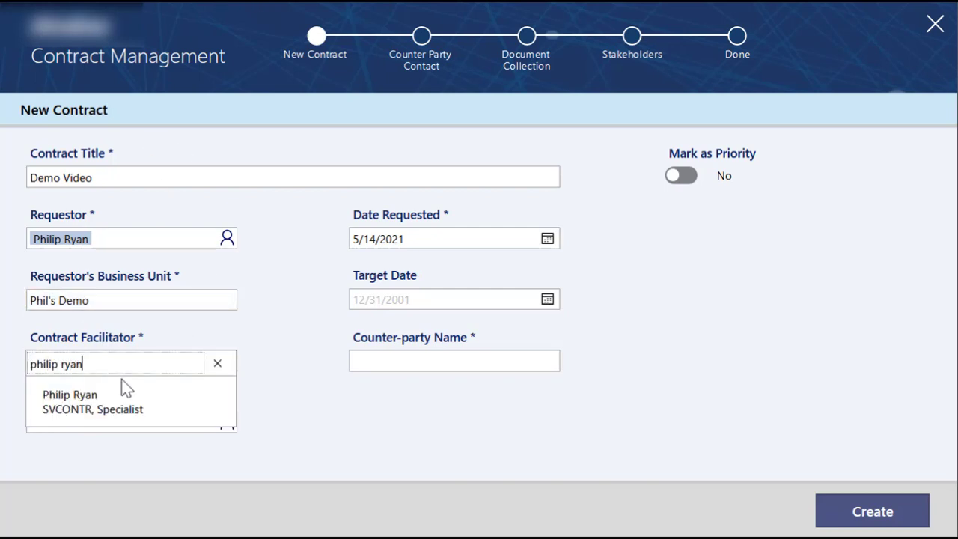
pyautogui.click(122, 390)
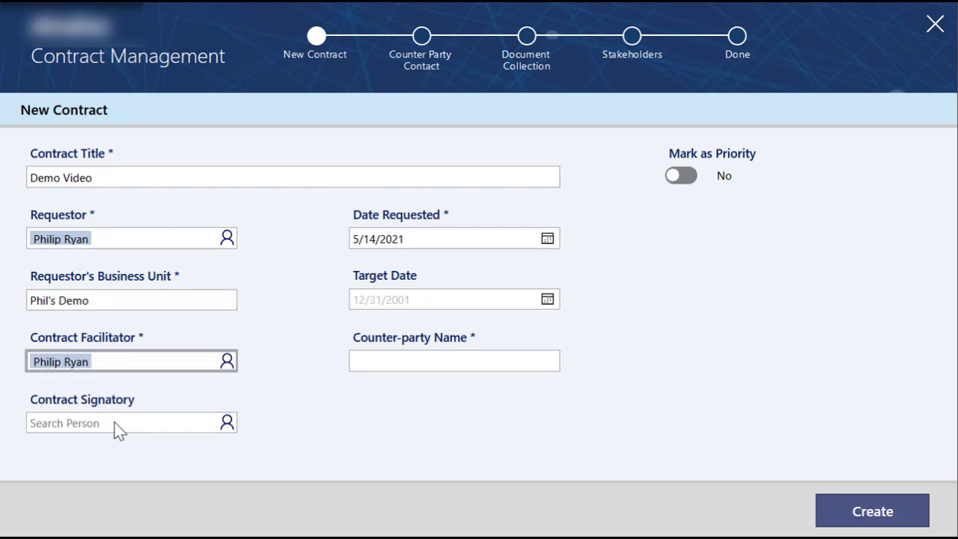
pyautogui.click(118, 422)
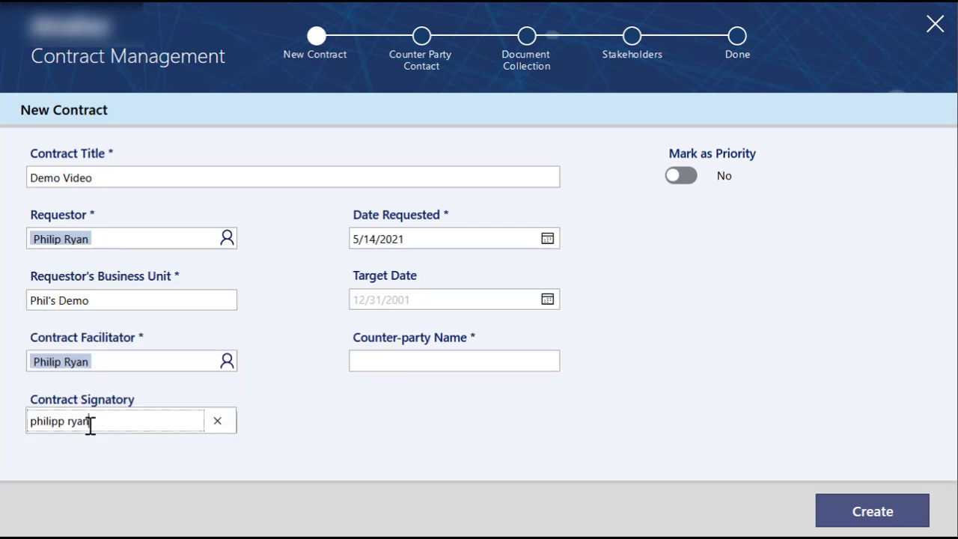
pyautogui.click(62, 421)
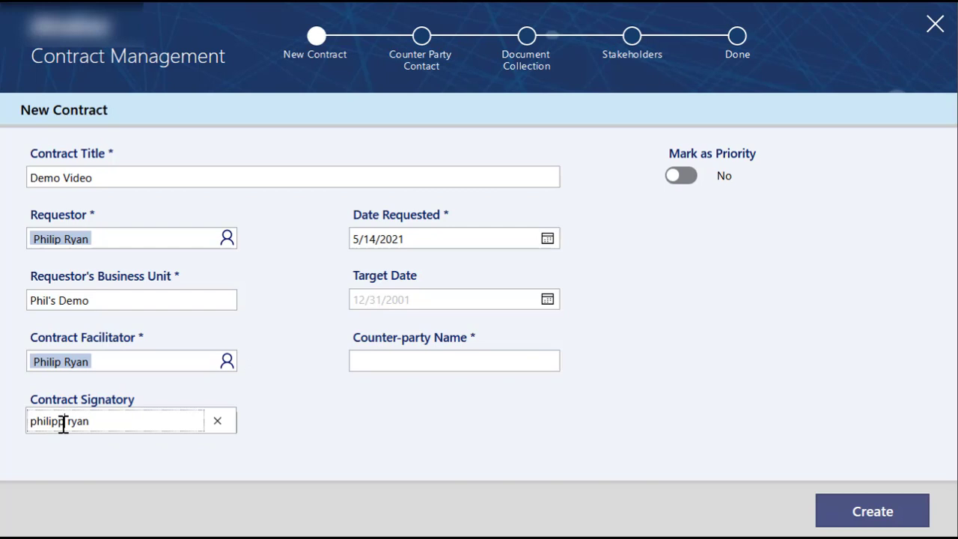
pyautogui.press('BackSpace')
pyautogui.click(118, 417)
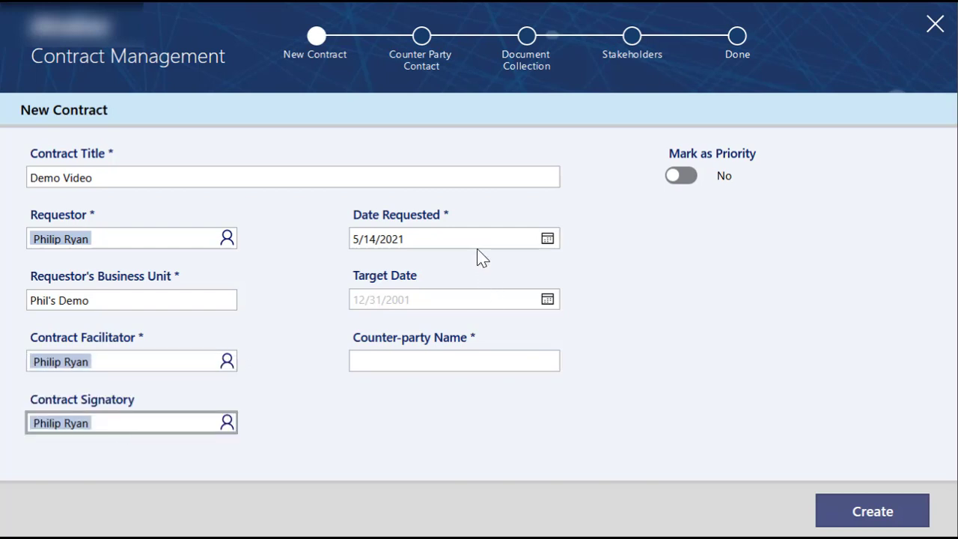
# Step: Fill in the required counter-party name as "Demo Counter Party"
pyautogui.click(908, 517)
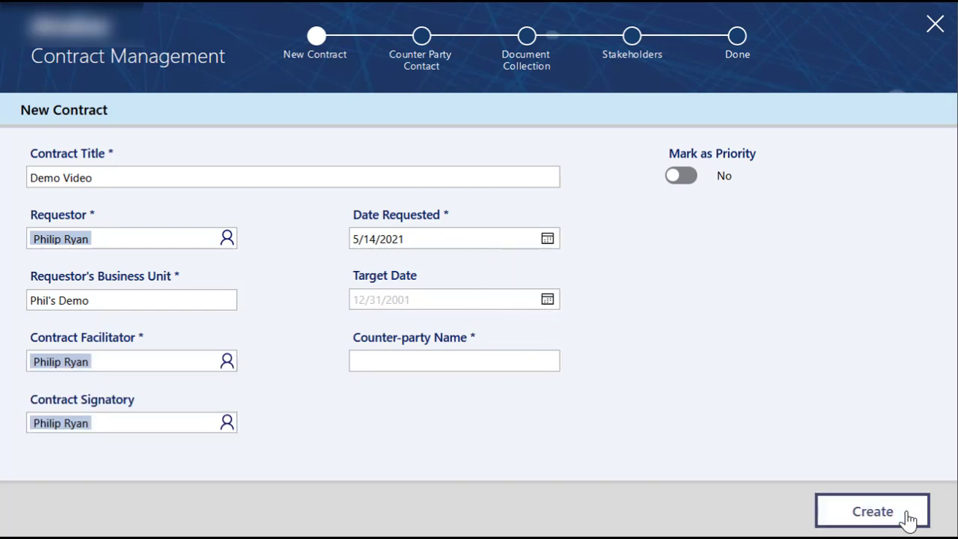
pyautogui.click(462, 365)
pyautogui.write('D')
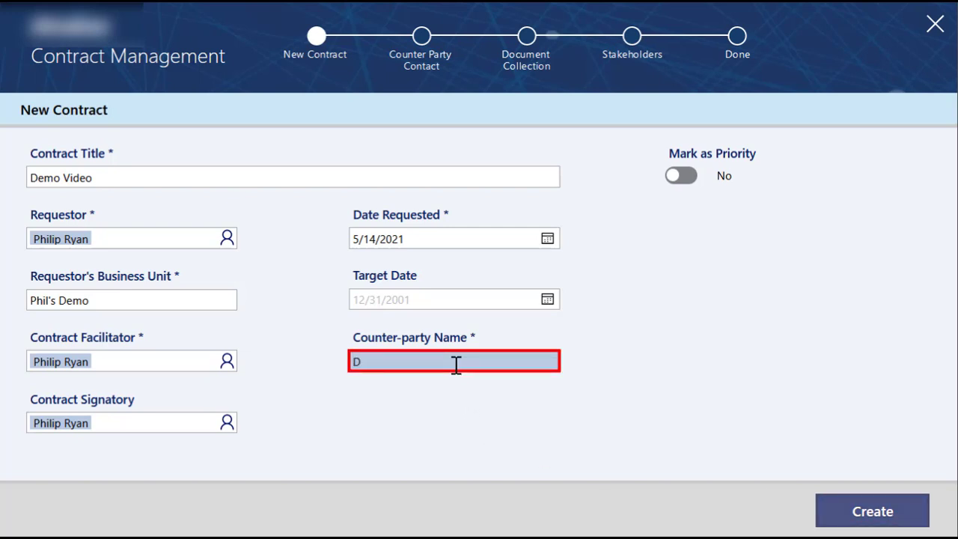
pyautogui.write('emo Counter Party')
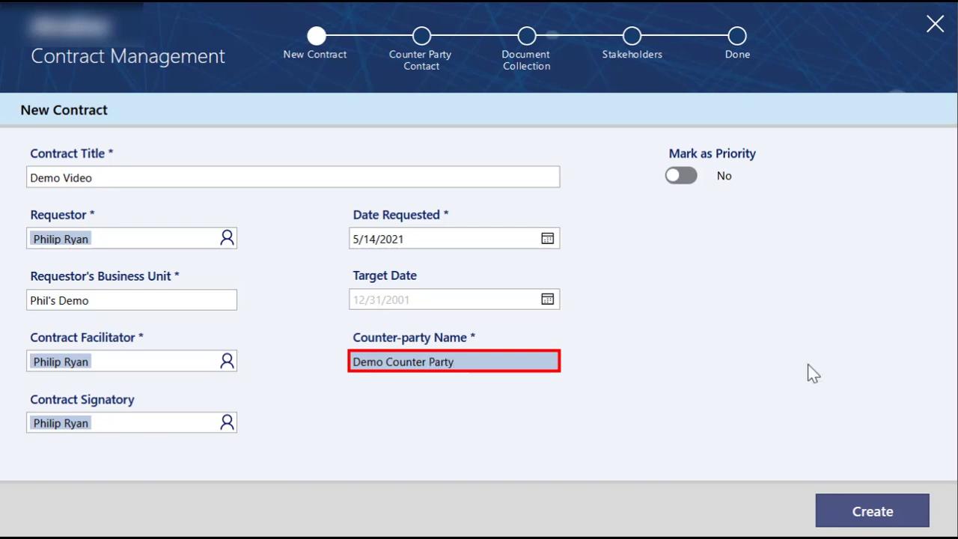
# Step: Mark the contract as priority and create it, saving it with its SharePoint folders
pyautogui.click(678, 177)
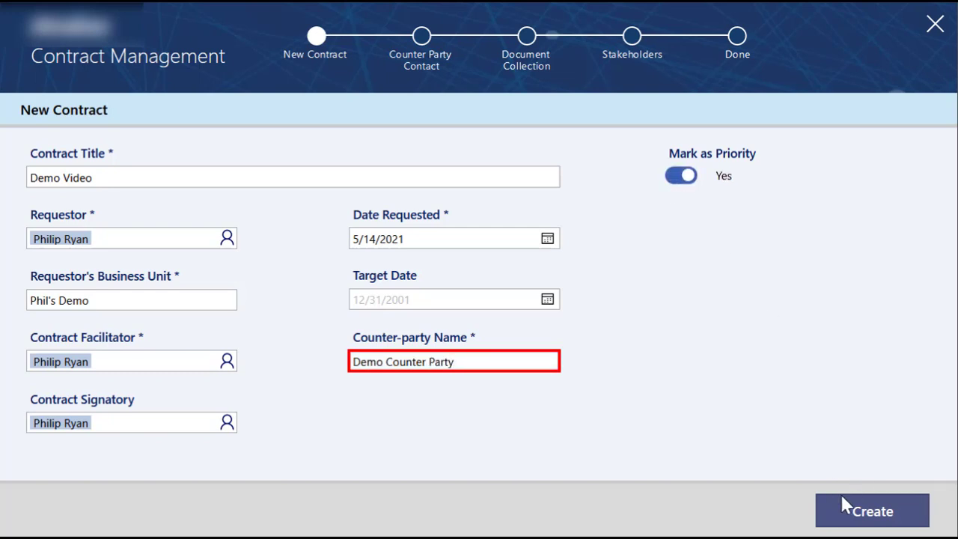
pyautogui.click(867, 522)
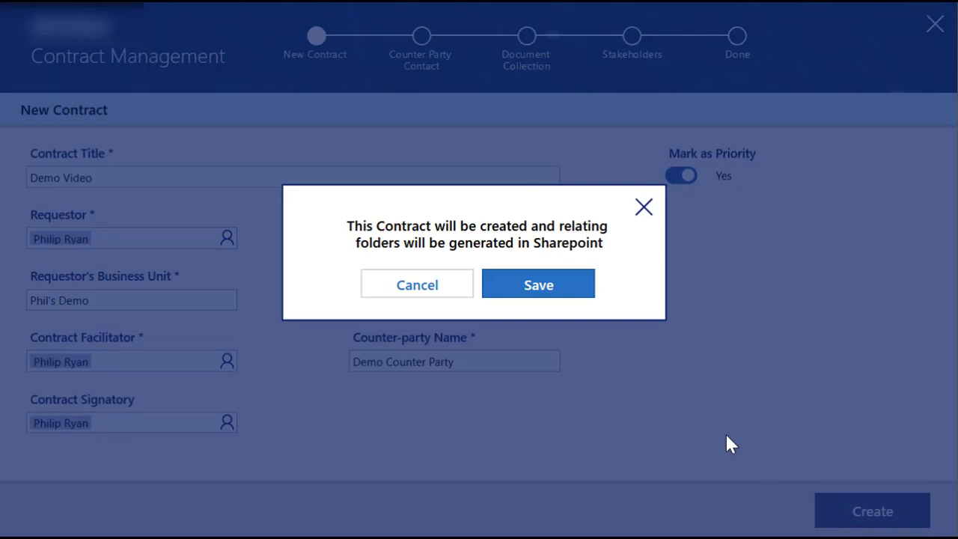
pyautogui.click(554, 289)
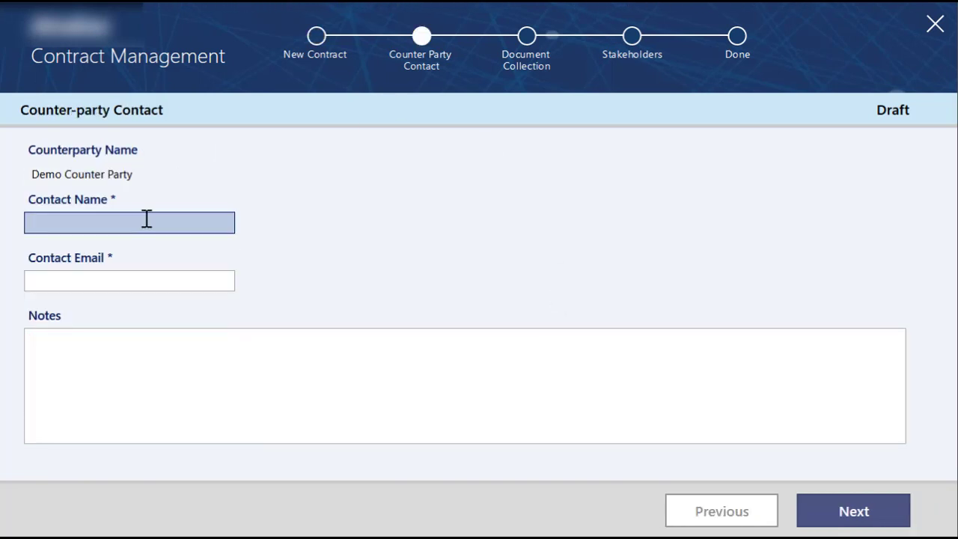
# Step: Set the counter-party contact name to "Demo Name"
pyautogui.click(169, 221)
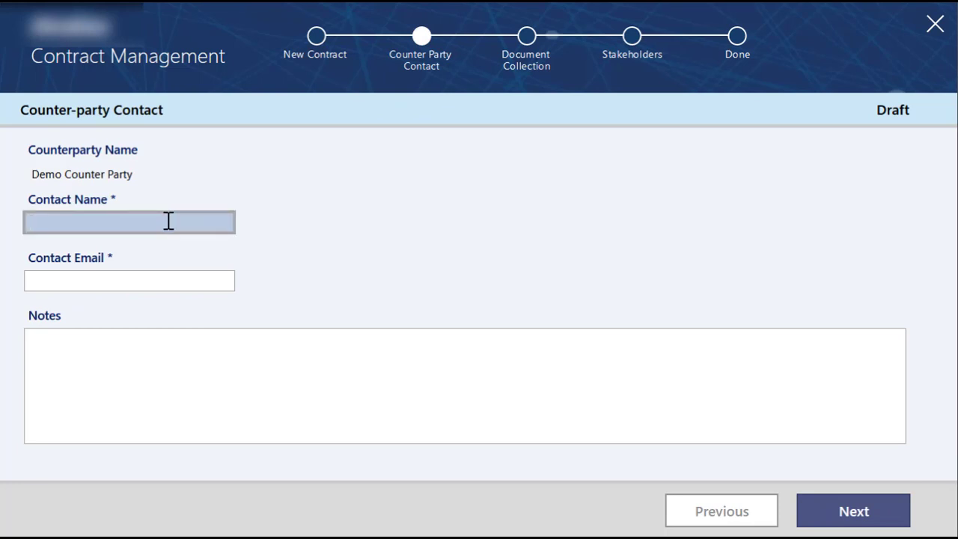
pyautogui.write('Demo Name')
# Step: Fill in the counter-party contact's e-mail and add the note "Hello"
pyautogui.click(135, 277)
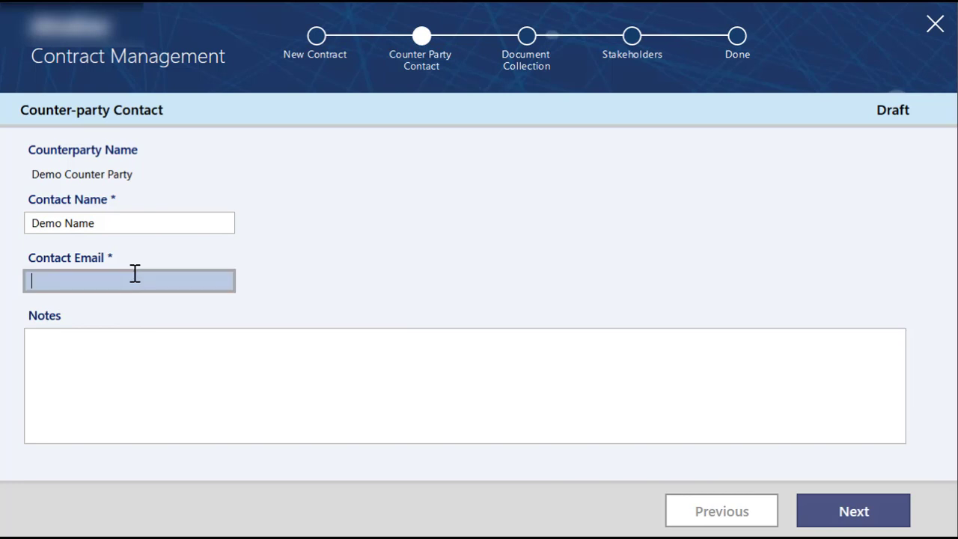
pyautogui.press('BackSpace')
pyautogui.press('BackSpace')
pyautogui.press('BackSpace')
pyautogui.press('BackSpace')
pyautogui.press('BackSpace')
pyautogui.press('BackSpace')
pyautogui.press('BackSpace')
pyautogui.press('BackSpace')
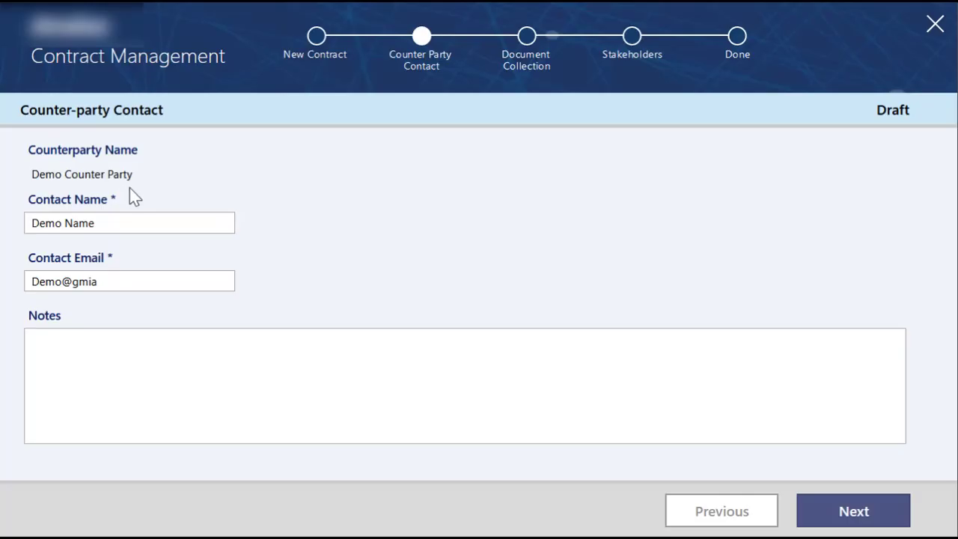
pyautogui.press('BackSpace')
pyautogui.press('BackSpace')
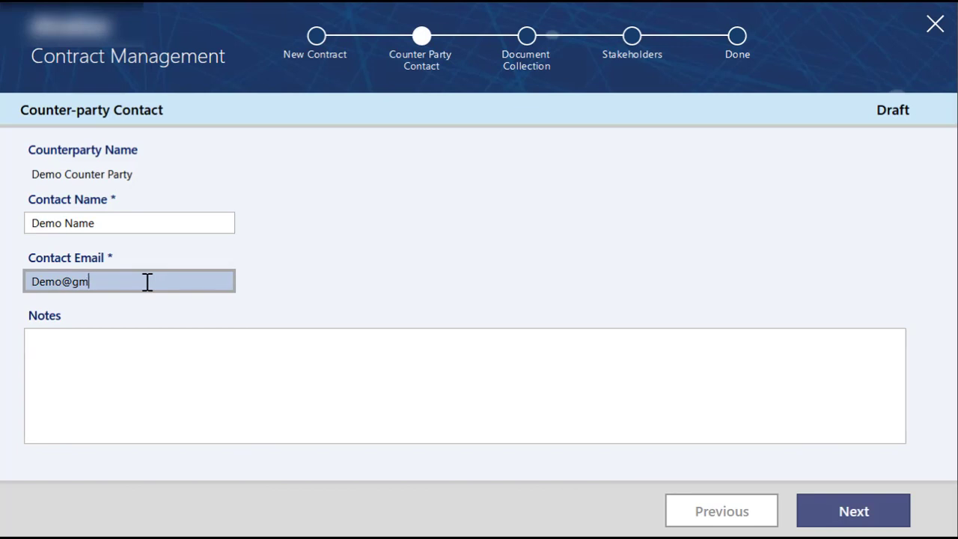
pyautogui.click(155, 332)
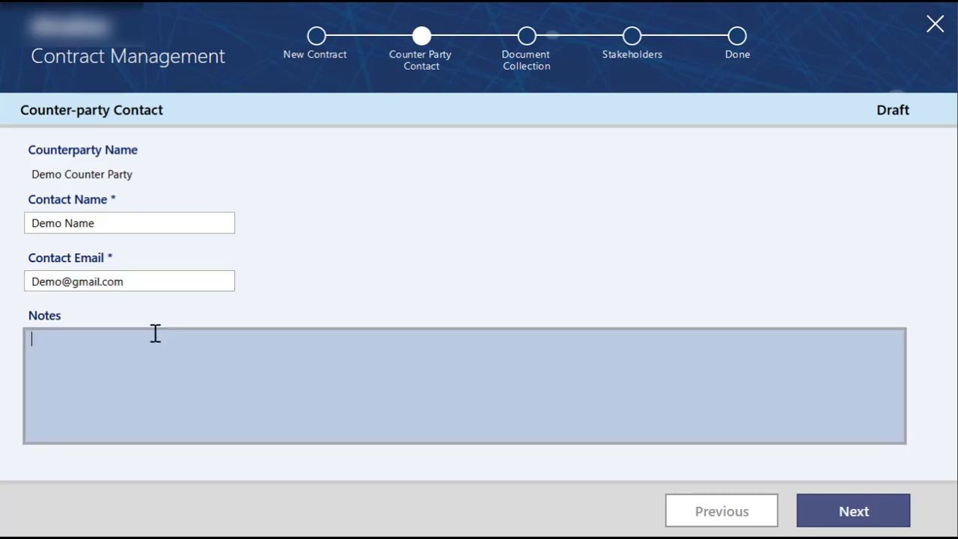
pyautogui.write('Hello')
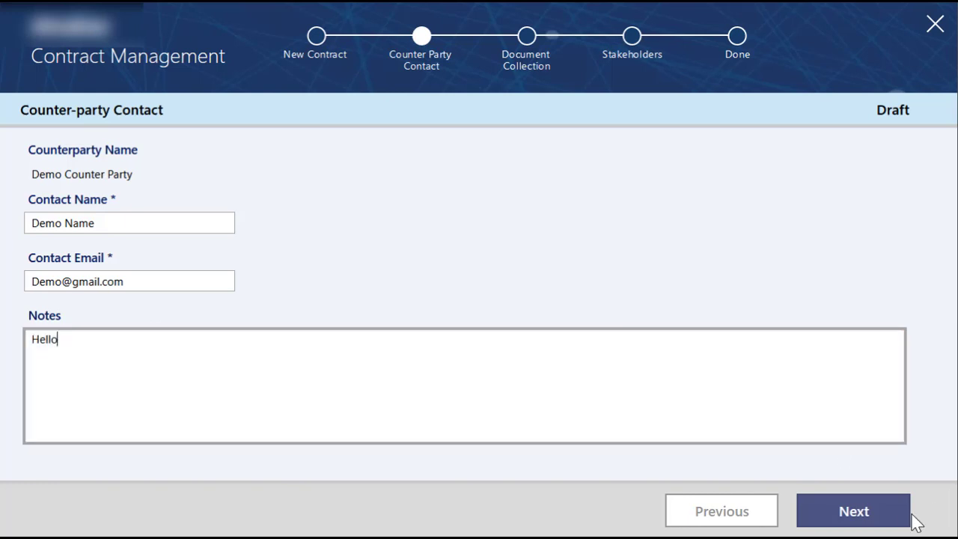
# Step: Continue to document collection and open the contract's folder in SharePoint
pyautogui.click(898, 514)
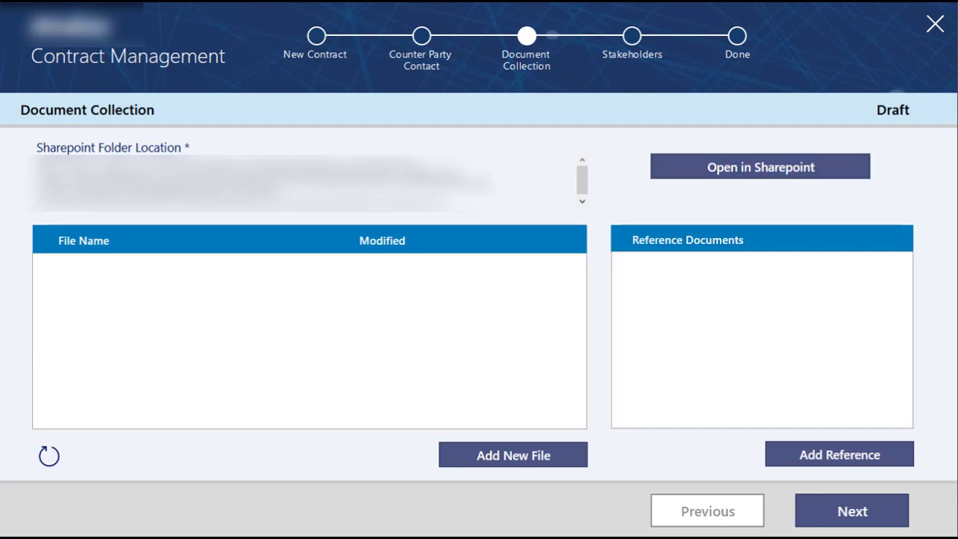
pyautogui.click(747, 176)
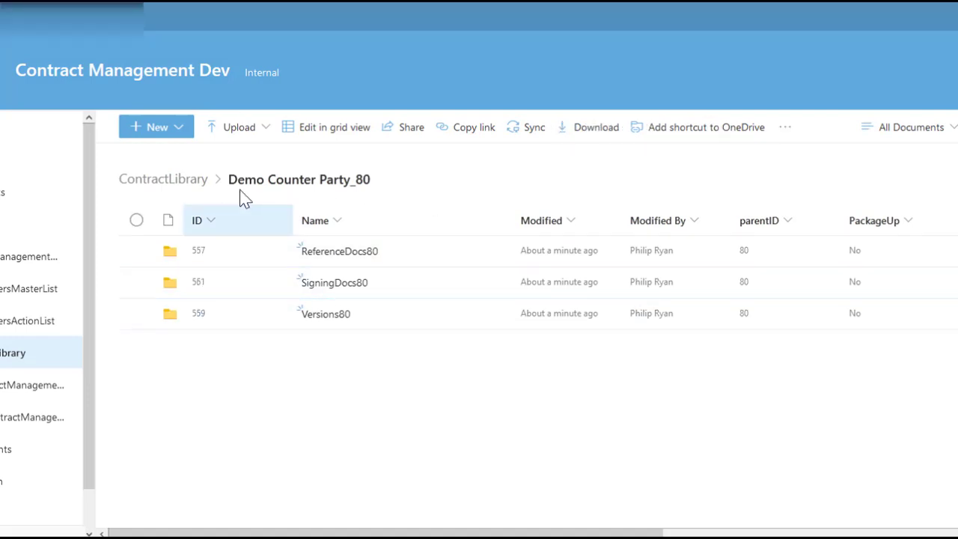
pyautogui.moveTo(348, 178); pyautogui.dragTo(342, 180)
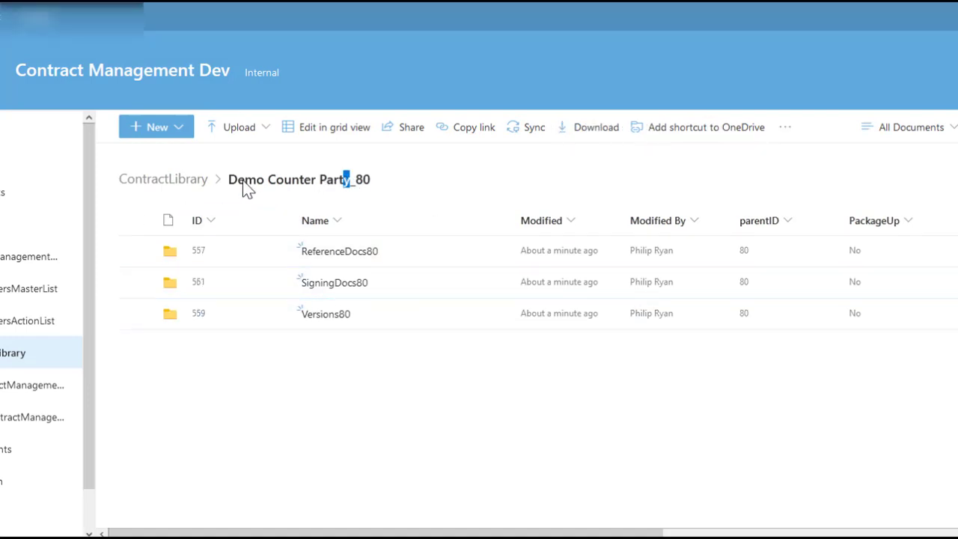
pyautogui.click(323, 190)
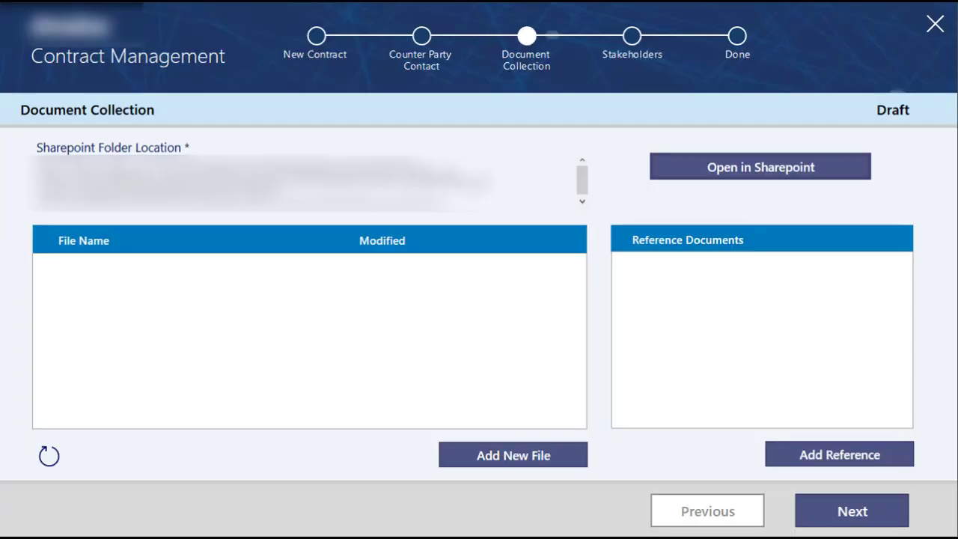
# Step: Upload the Test PDF file to the contract's document collection in the Contract Management app
pyautogui.click(531, 465)
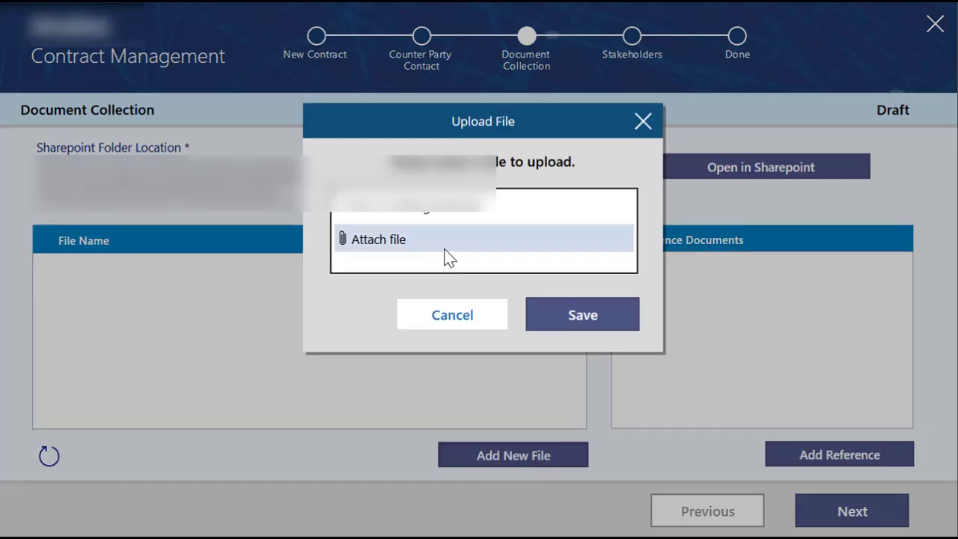
pyautogui.click(396, 243)
pyautogui.click(82, 19)
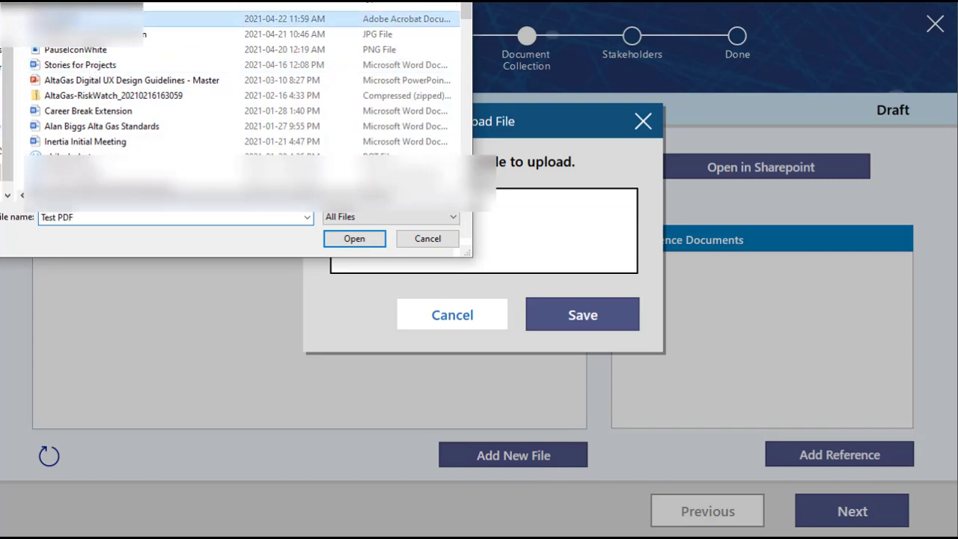
pyautogui.click(361, 240)
pyautogui.click(595, 316)
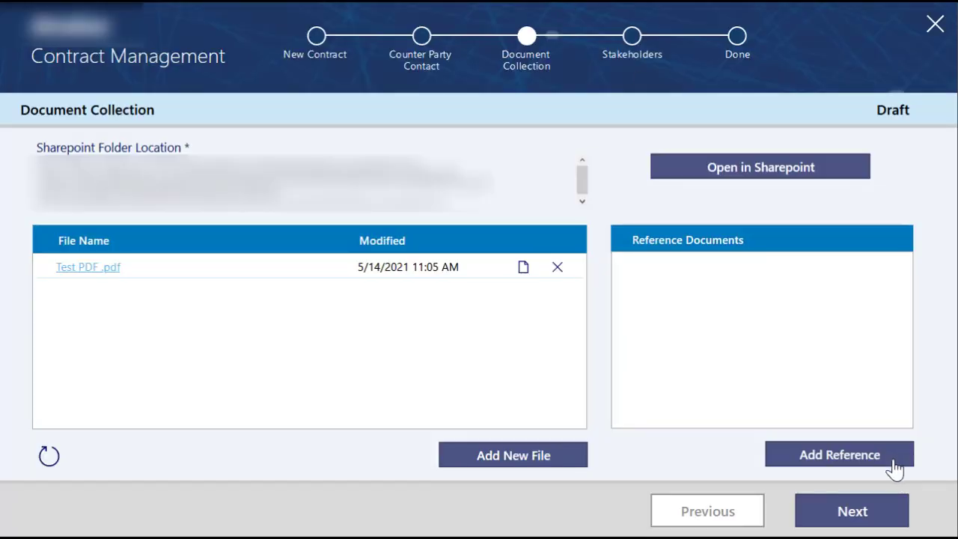
# Step: Upload "PL200 Answers" as a reference document and open the ReferenceDocs80 folder in SharePoint
pyautogui.click(878, 464)
pyautogui.click(342, 239)
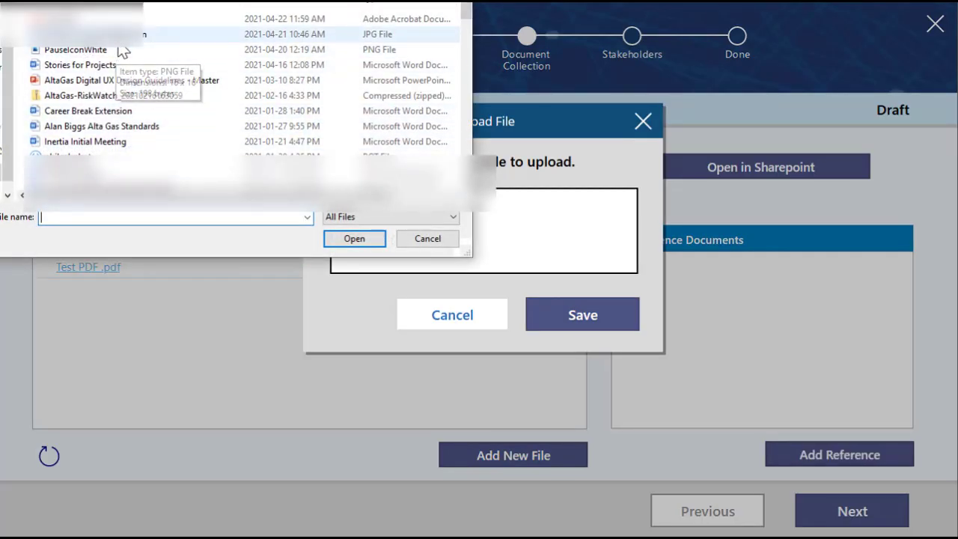
pyautogui.write('PL200 Answers')
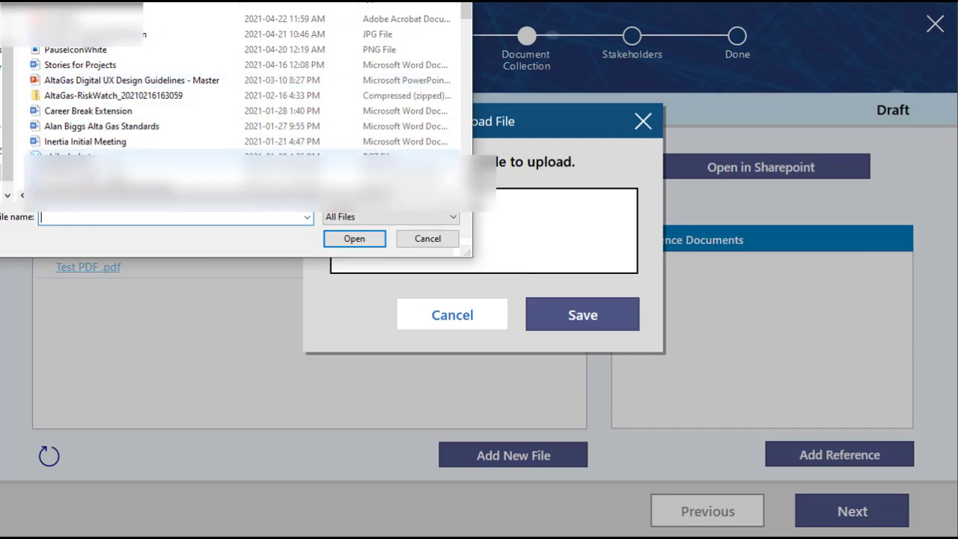
pyautogui.click(346, 238)
pyautogui.click(571, 313)
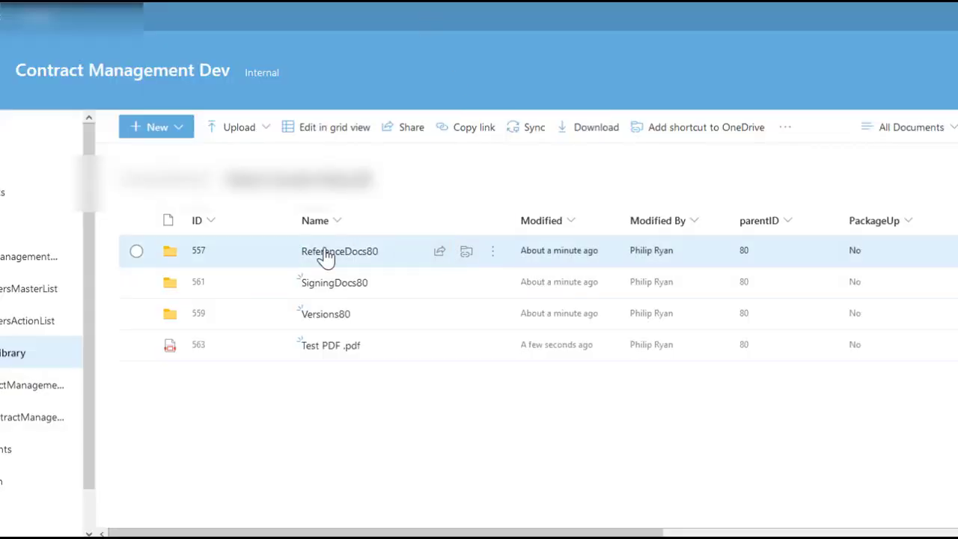
pyautogui.click(340, 253)
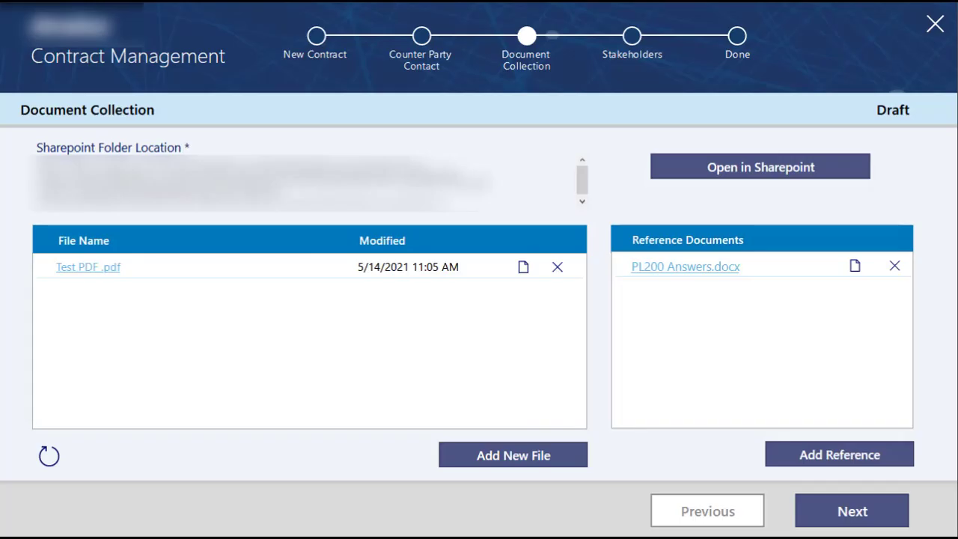
# Step: Continue from document collection to the stakeholders and mark Commercial, Credit, Legal and Tax as not applicable
pyautogui.click(853, 517)
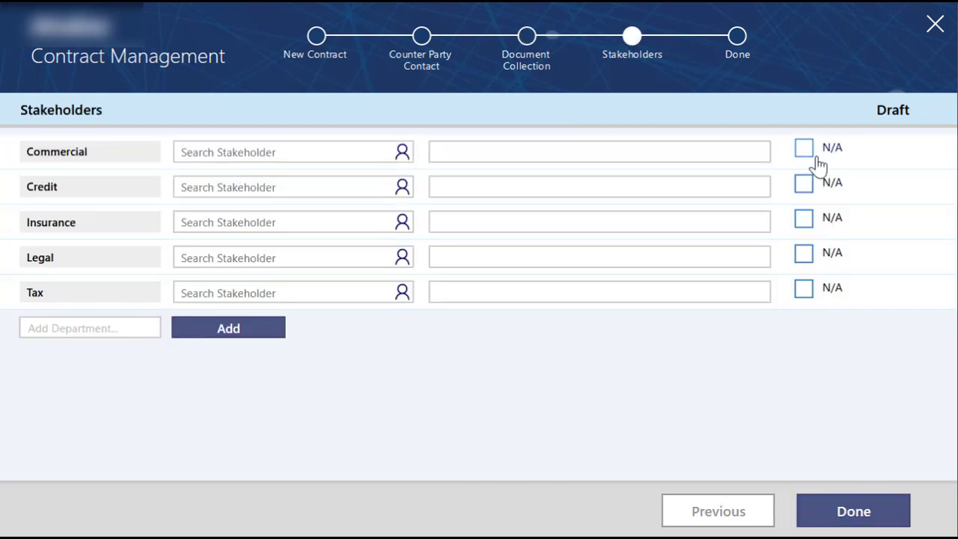
pyautogui.click(804, 183)
pyautogui.click(808, 219)
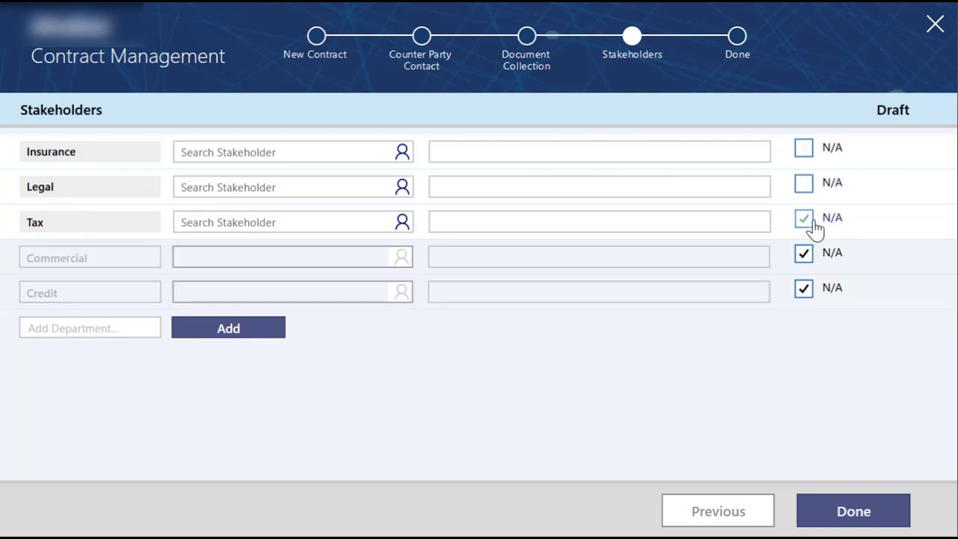
pyautogui.click(804, 184)
# Step: Search for the Insurance stakeholder by full name, assign the matching person and finish the contract record
pyautogui.click(274, 149)
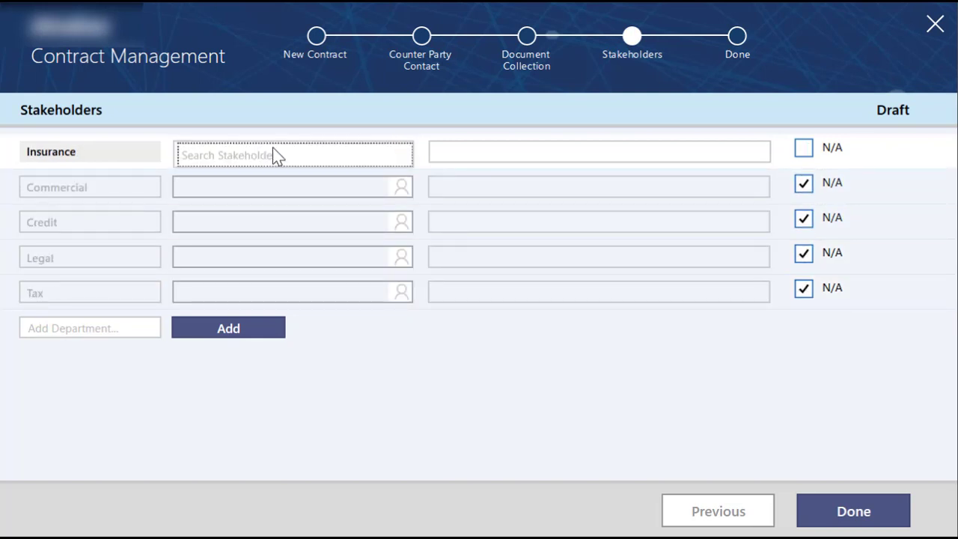
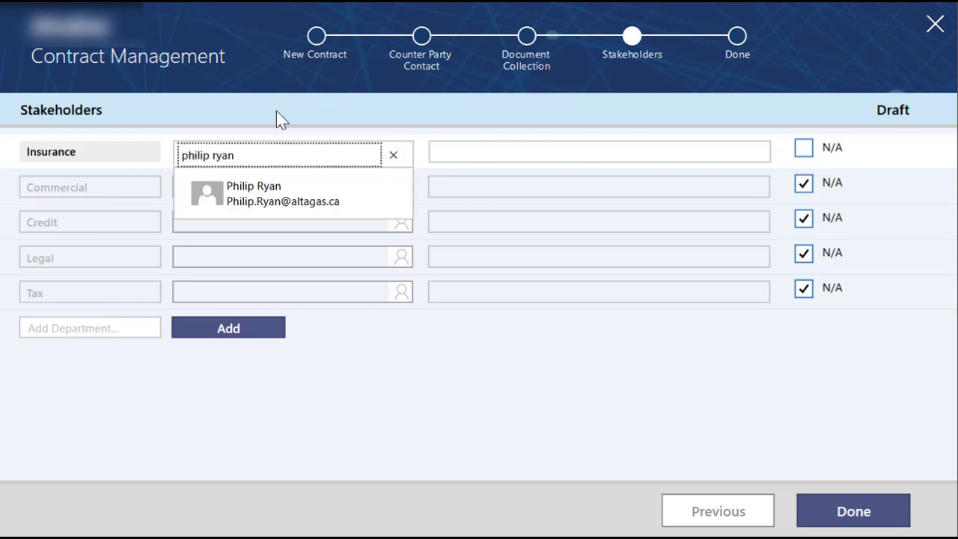
pyautogui.click(267, 206)
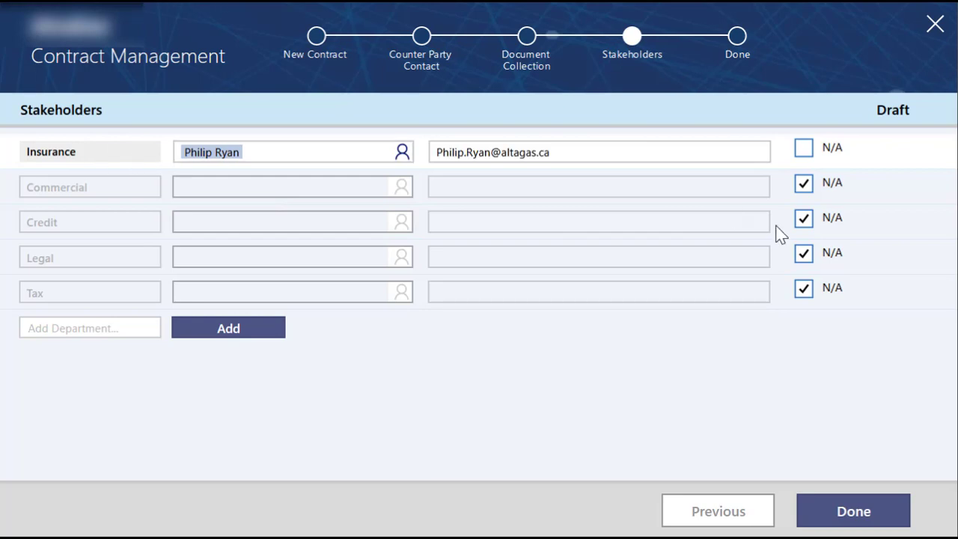
pyautogui.click(876, 513)
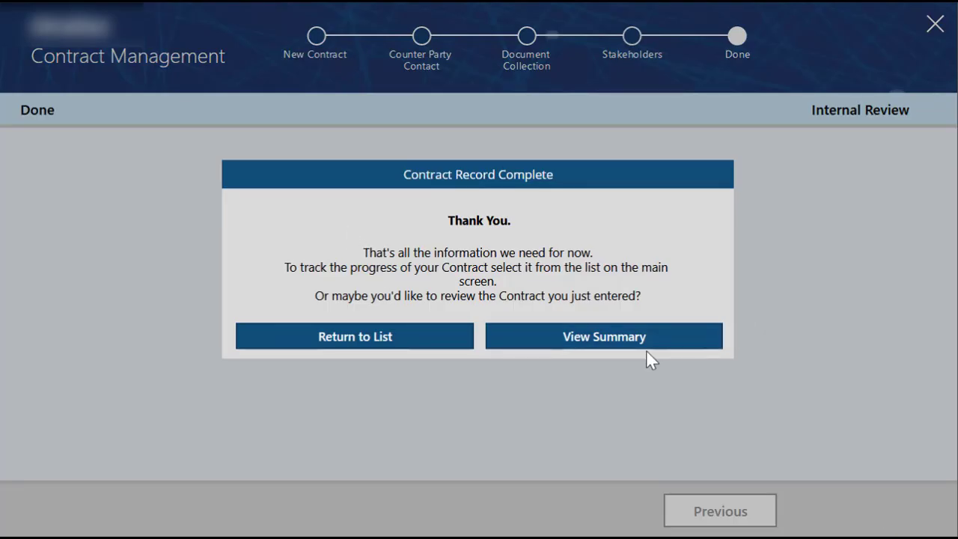
# Step: Open the files in the contract's summary, create a version of Test PDF .pdf and expand its version list
pyautogui.click(620, 338)
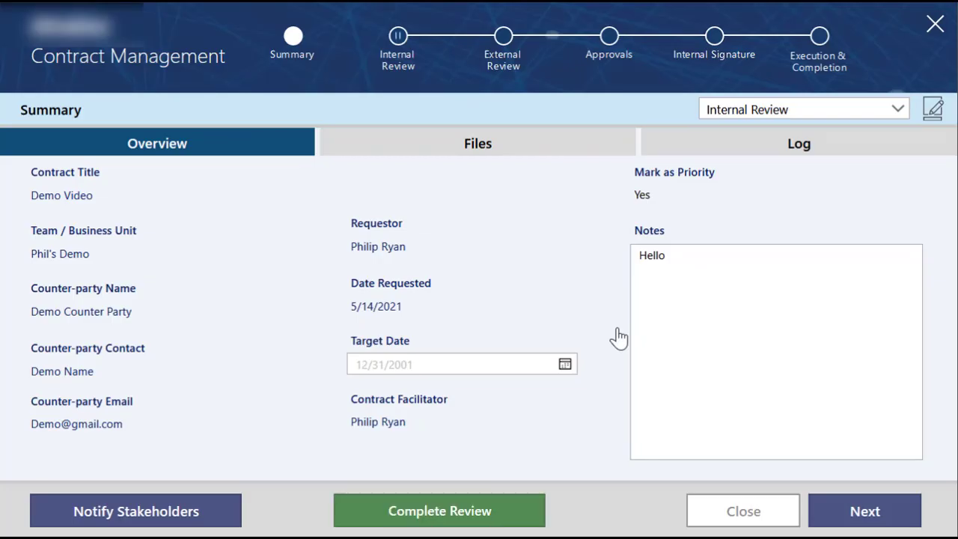
pyautogui.click(492, 156)
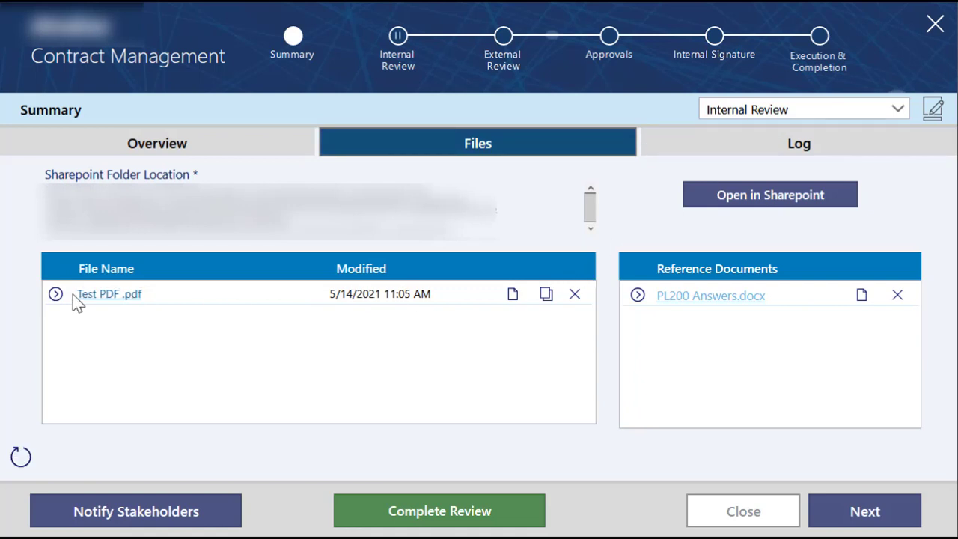
pyautogui.click(544, 298)
pyautogui.click(587, 329)
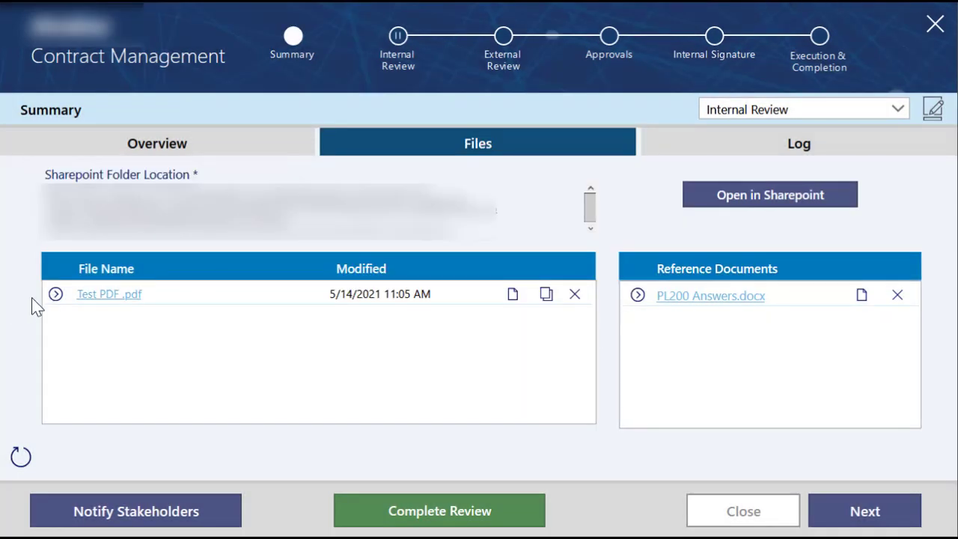
pyautogui.click(56, 295)
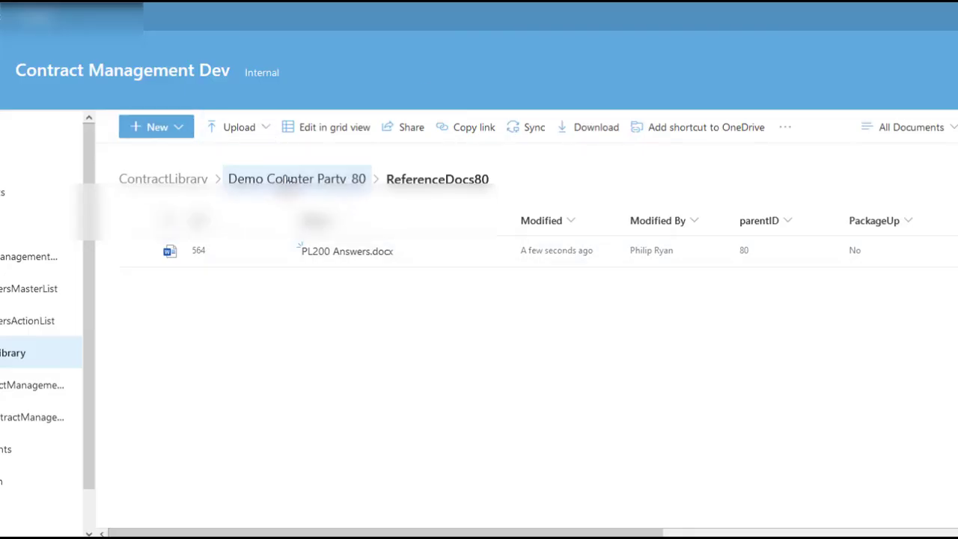
# Step: Return to the Demo Counter Party_80 folder in SharePoint and open its Versions80 folder
pyautogui.click(288, 180)
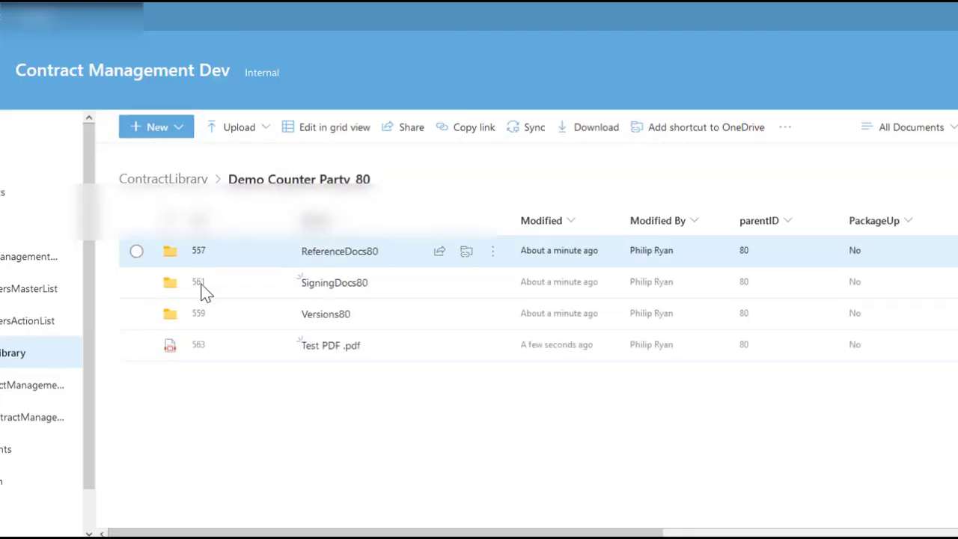
pyautogui.click(339, 319)
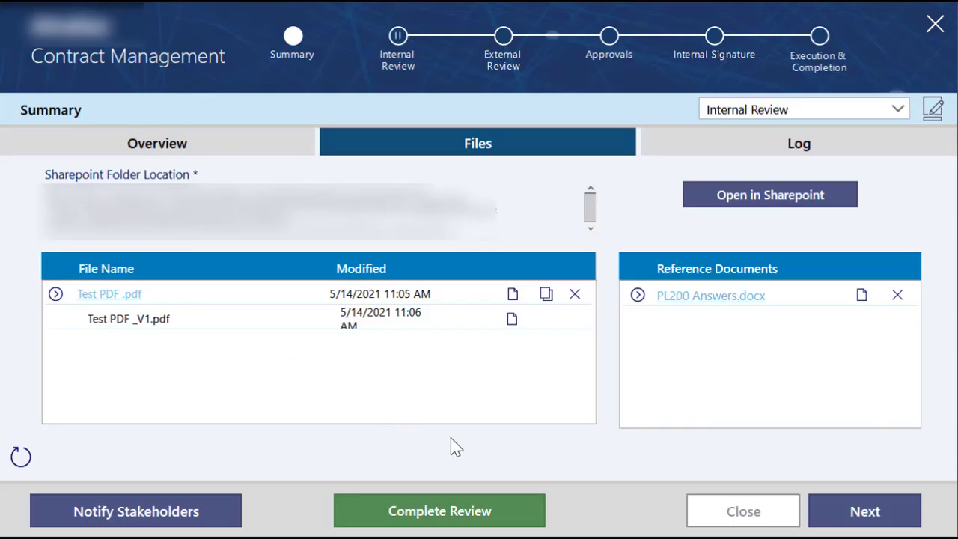
# Step: Start a stakeholder notification in the Contract Management app, select the listed stakeholder and set the email subject to "Hi!"
pyautogui.click(116, 516)
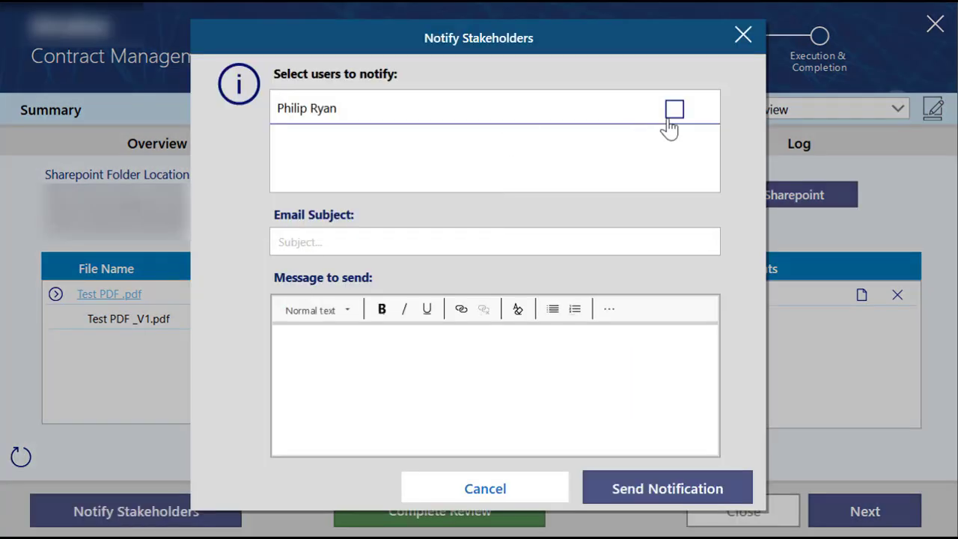
pyautogui.click(676, 114)
pyautogui.click(522, 232)
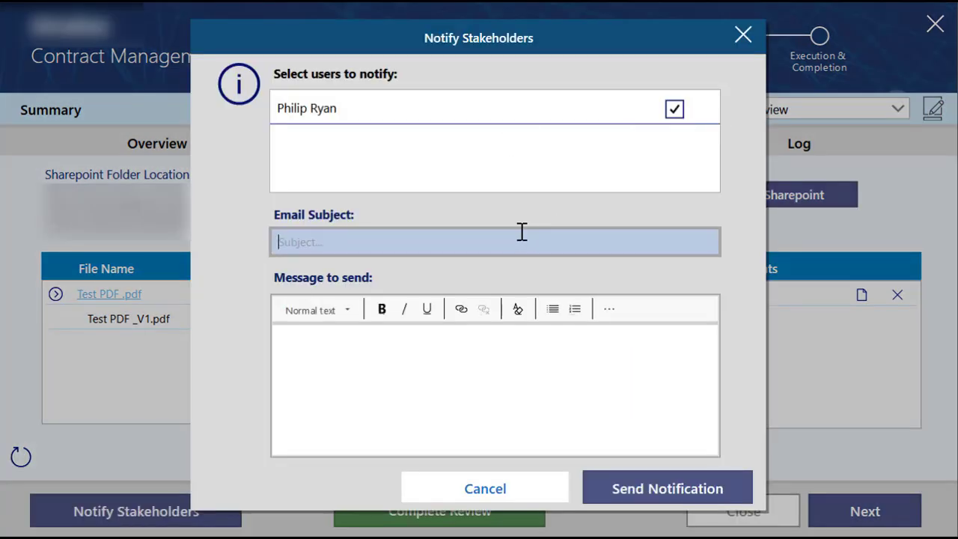
pyautogui.write('Hi!')
# Step: Enter the message "this is a notification!" and send the notification to the stakeholder
pyautogui.click(496, 355)
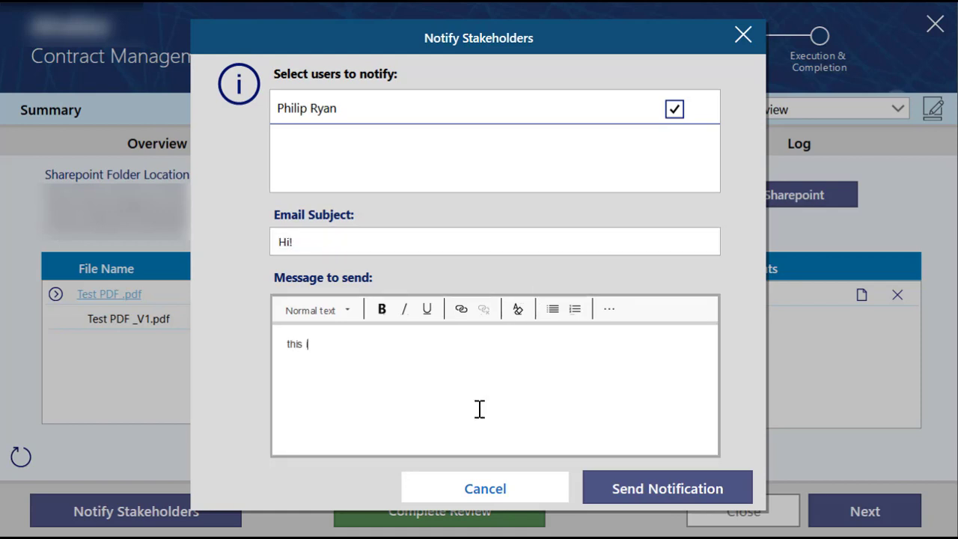
pyautogui.write('this is a notification!')
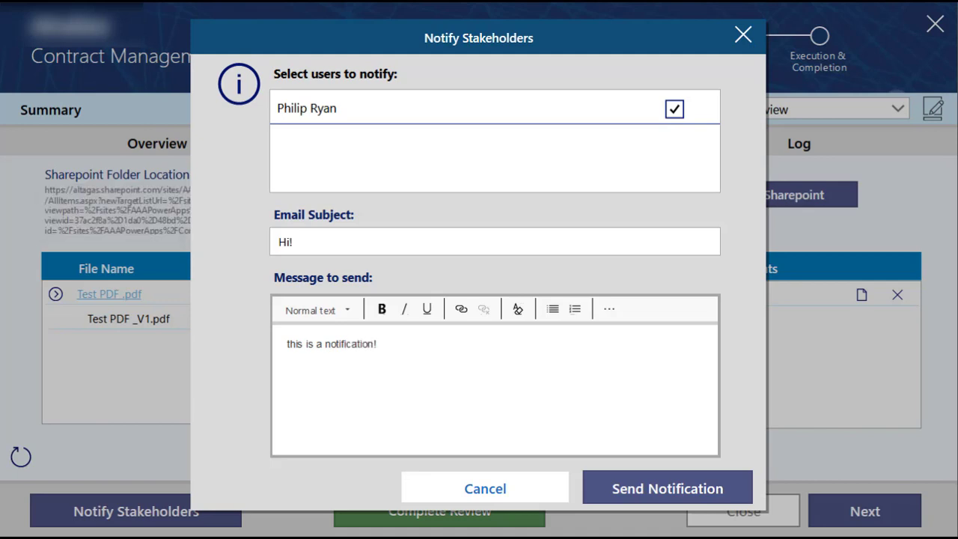
pyautogui.click(651, 503)
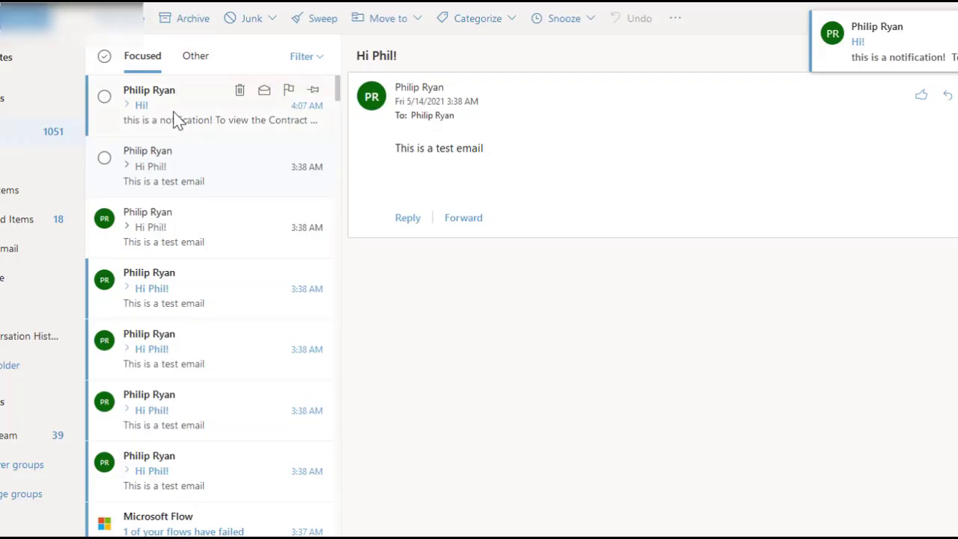
# Step: Open the "Hi!" notification e-mail in Outlook and follow its link to view the contract
pyautogui.click(174, 120)
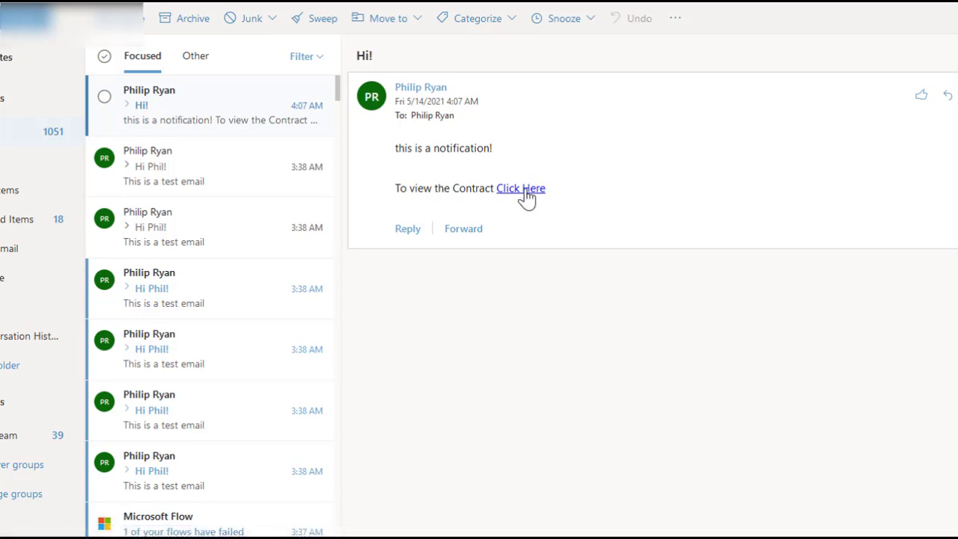
pyautogui.moveTo(528, 196)
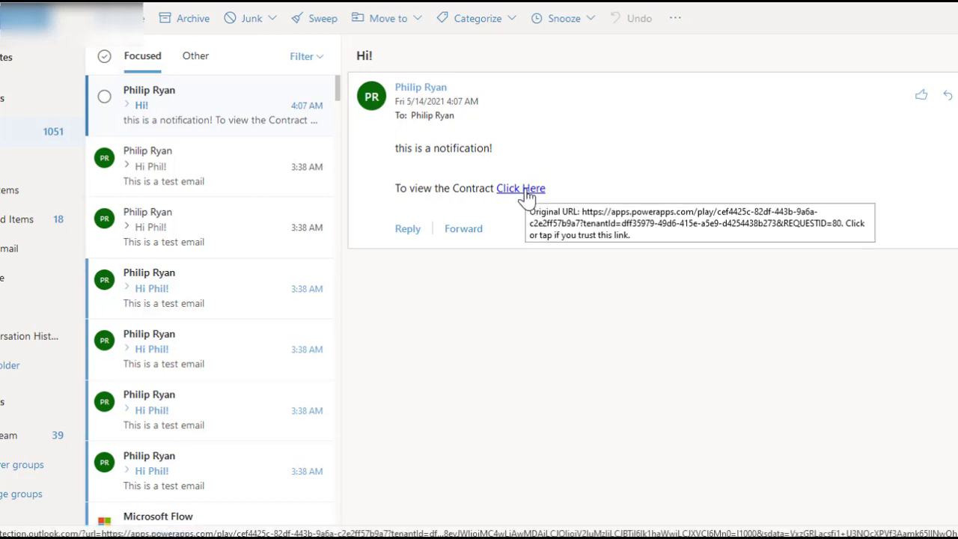
pyautogui.click(528, 196)
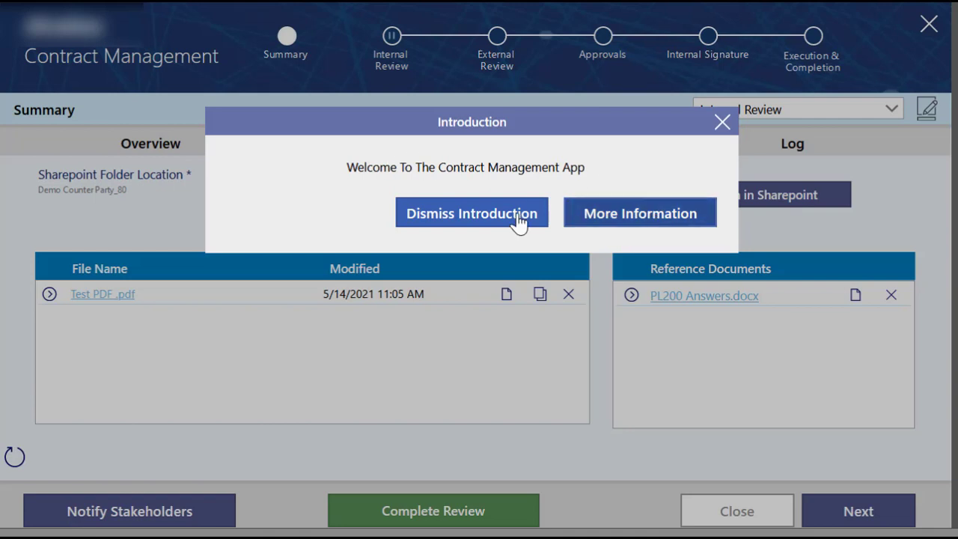
# Step: Go through the app introduction's further information and dismiss it at the final tip
pyautogui.click(635, 228)
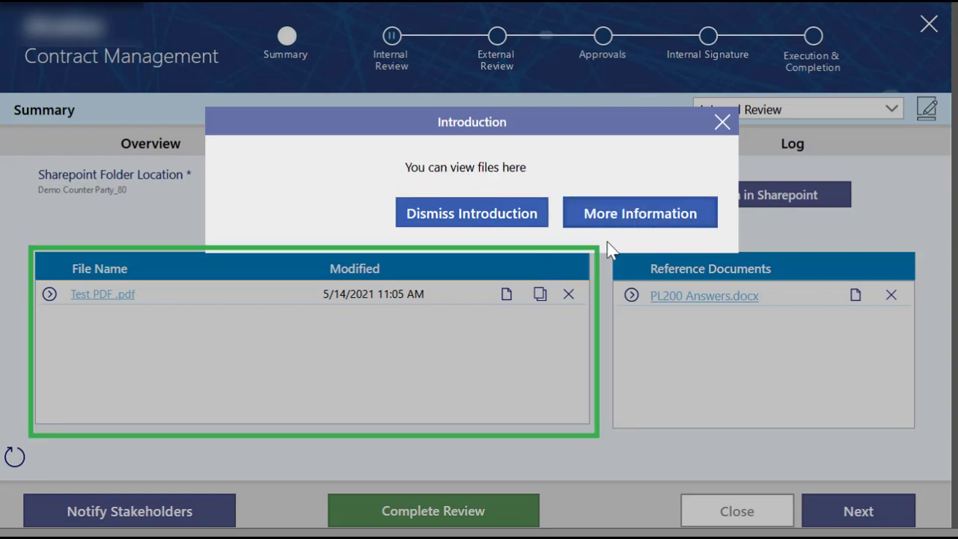
pyautogui.click(649, 222)
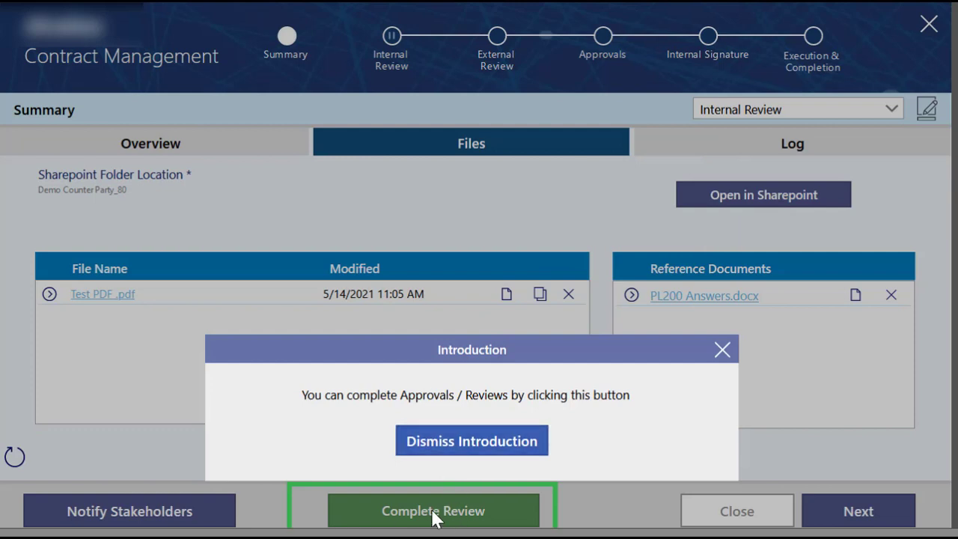
pyautogui.click(492, 452)
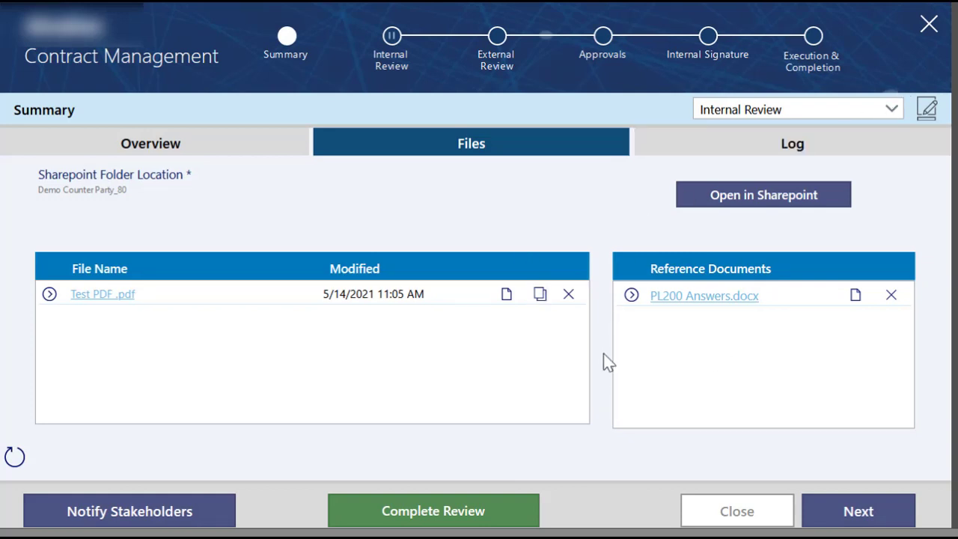
# Step: Complete the contract's insurance internal review with the comment "This is done!" and save it
pyautogui.click(462, 510)
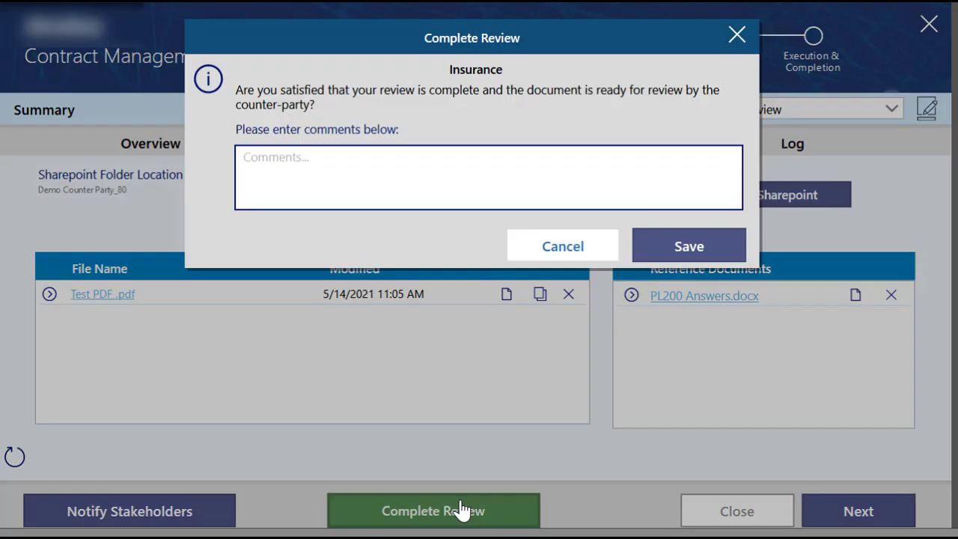
pyautogui.click(457, 175)
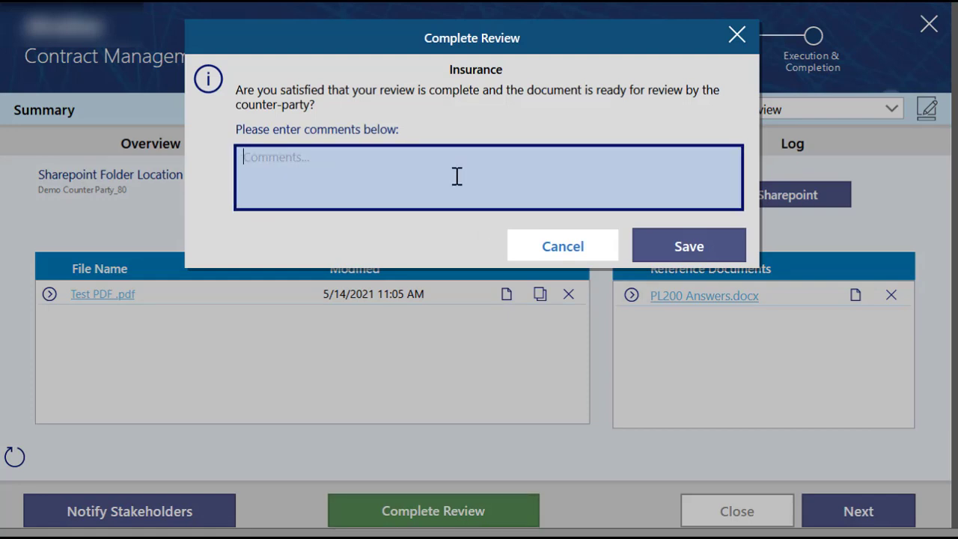
pyautogui.write('This is done!')
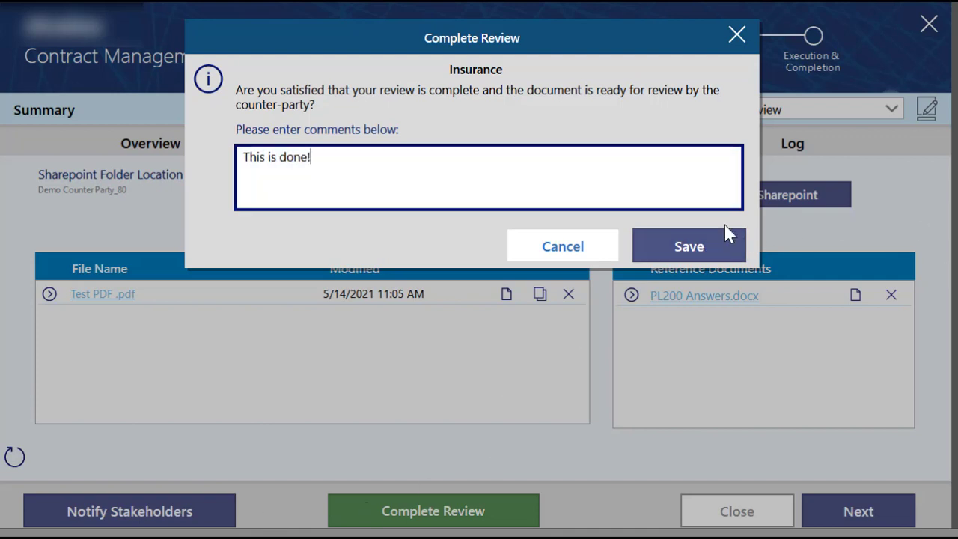
pyautogui.click(723, 250)
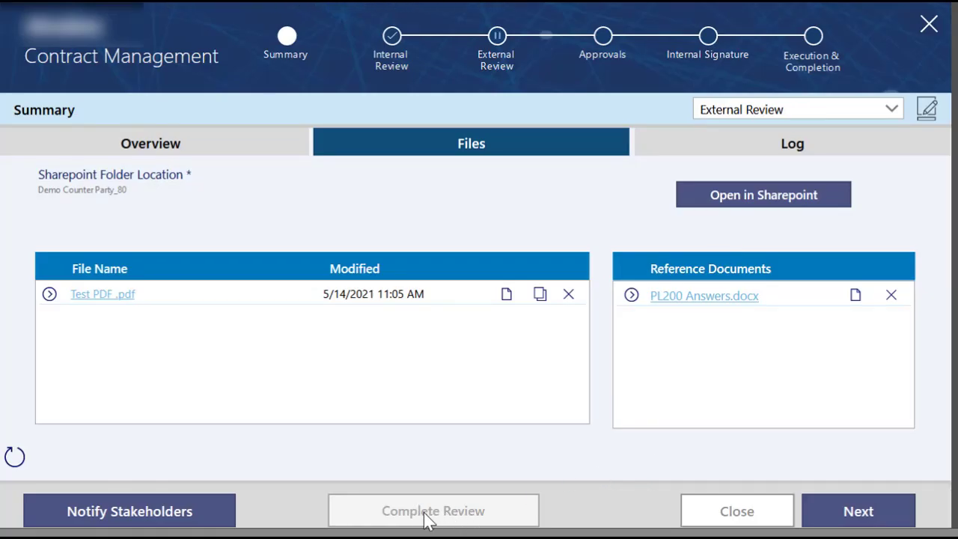
# Step: Examine the contract's log entries, including dates, events and comments, and view the form for adding a log entry without saving one
pyautogui.click(713, 150)
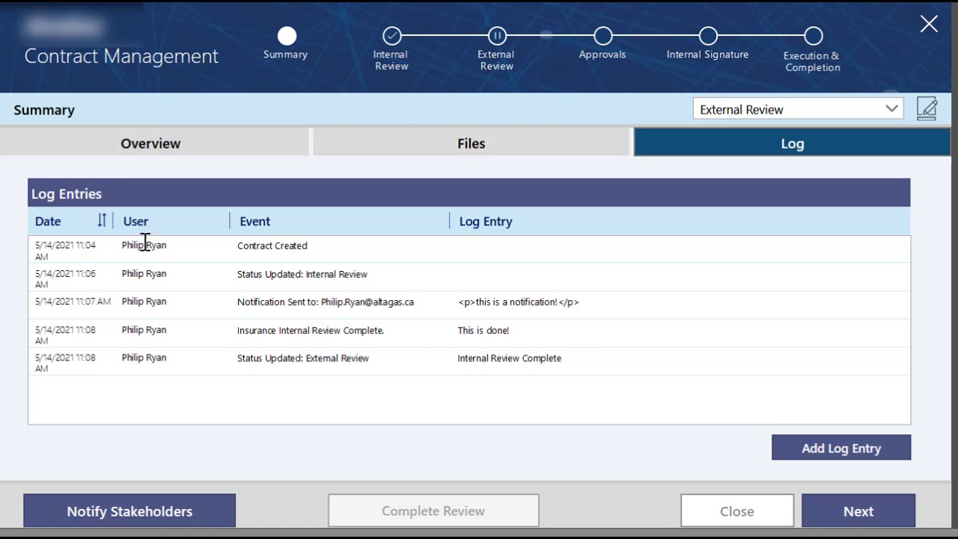
pyautogui.doubleClick(75, 245)
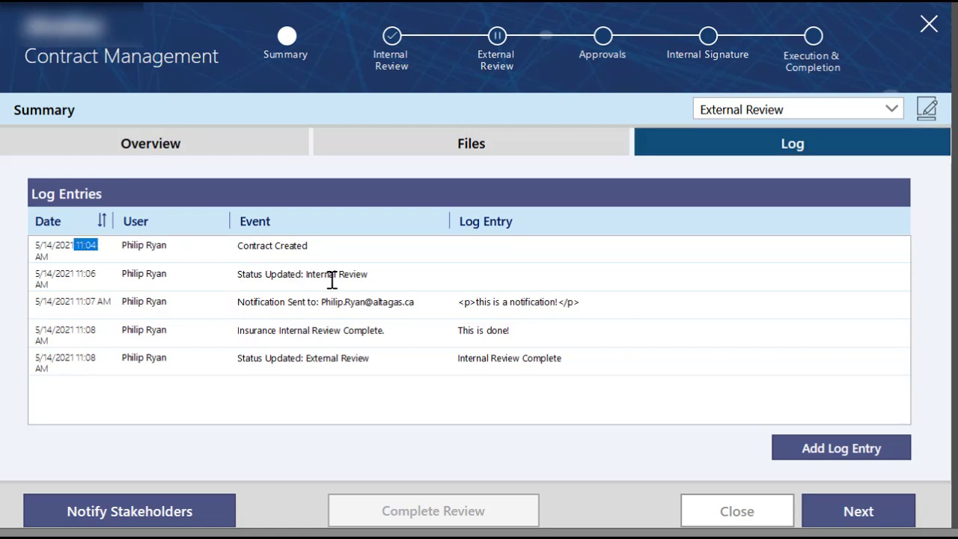
pyautogui.moveTo(245, 305); pyautogui.dragTo(272, 305)
pyautogui.click(202, 305)
pyautogui.moveTo(497, 301); pyautogui.dragTo(552, 303)
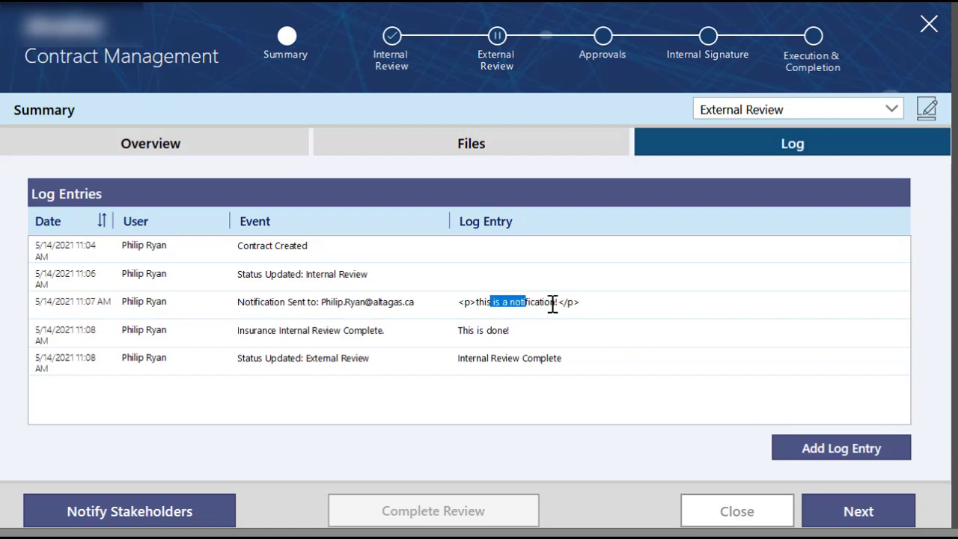
pyautogui.moveTo(248, 334); pyautogui.dragTo(379, 363)
pyautogui.click(294, 360)
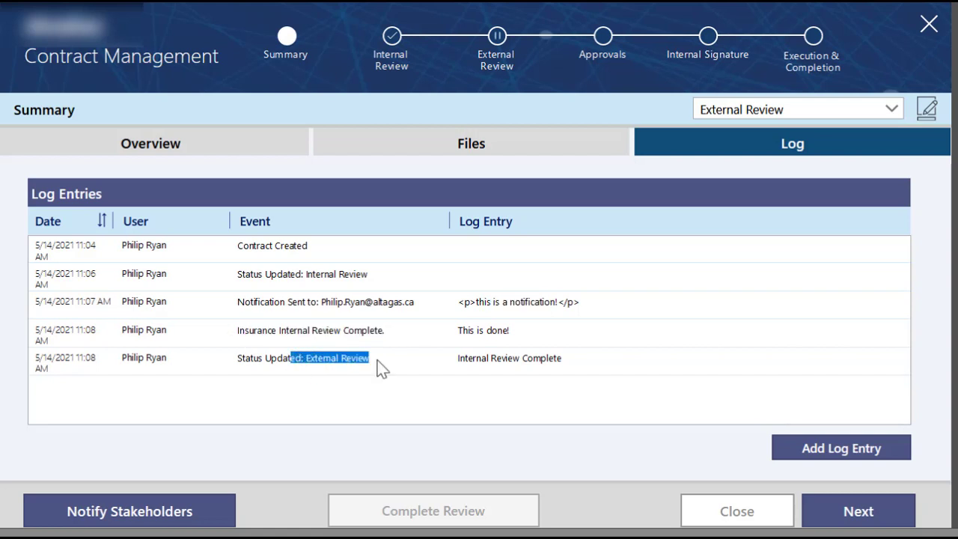
pyautogui.click(292, 375)
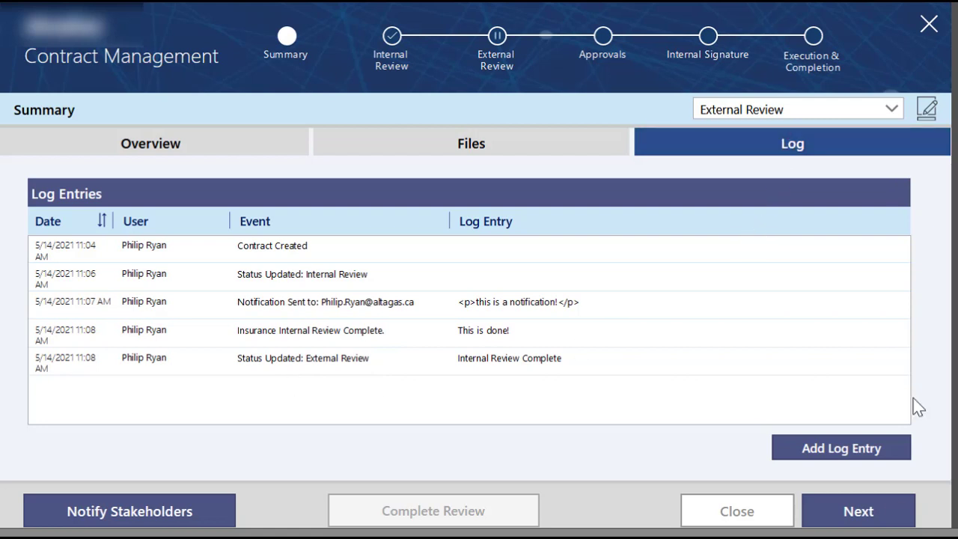
pyautogui.click(876, 453)
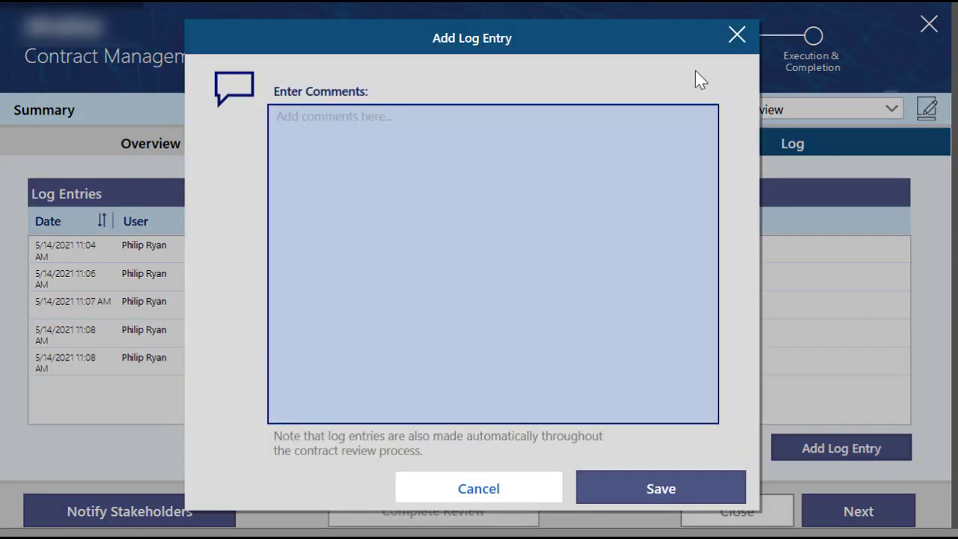
pyautogui.click(737, 36)
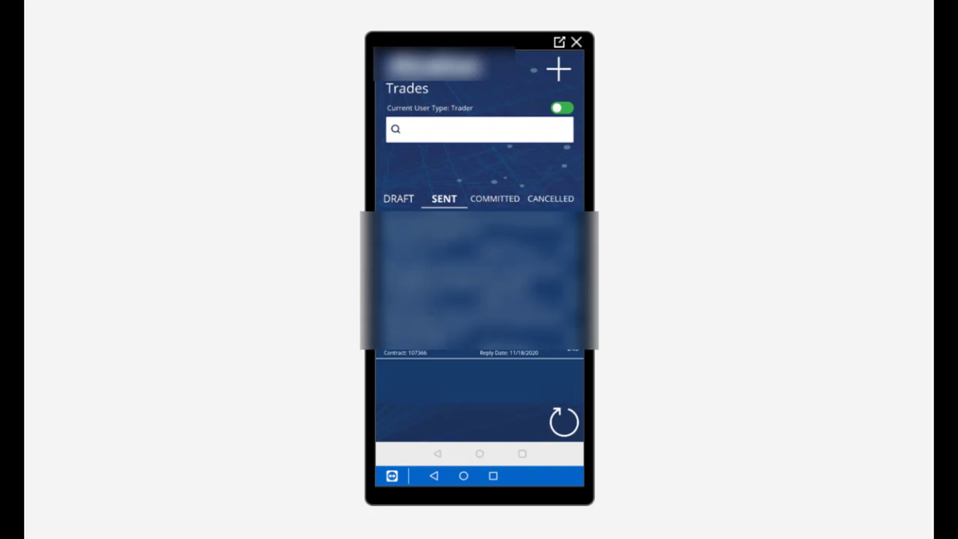
# Step: In the Trades mobile app, look through the committed, cancelled, sent and draft trades
pyautogui.click(495, 199)
pyautogui.click(551, 199)
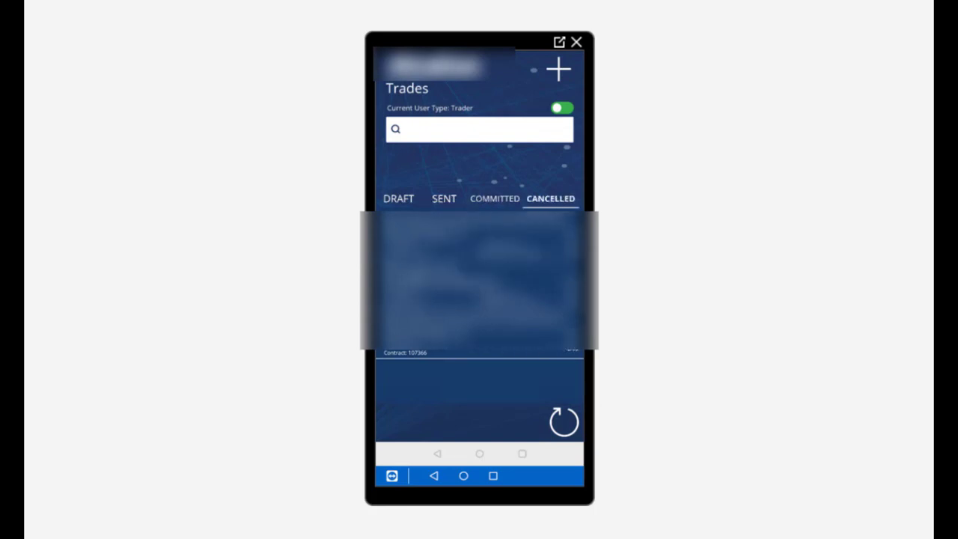
pyautogui.click(444, 199)
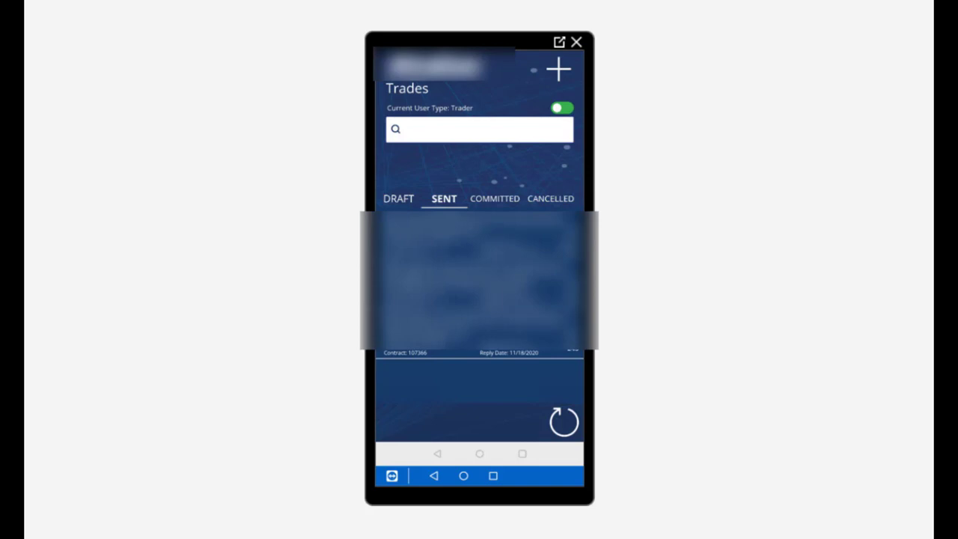
pyautogui.click(398, 199)
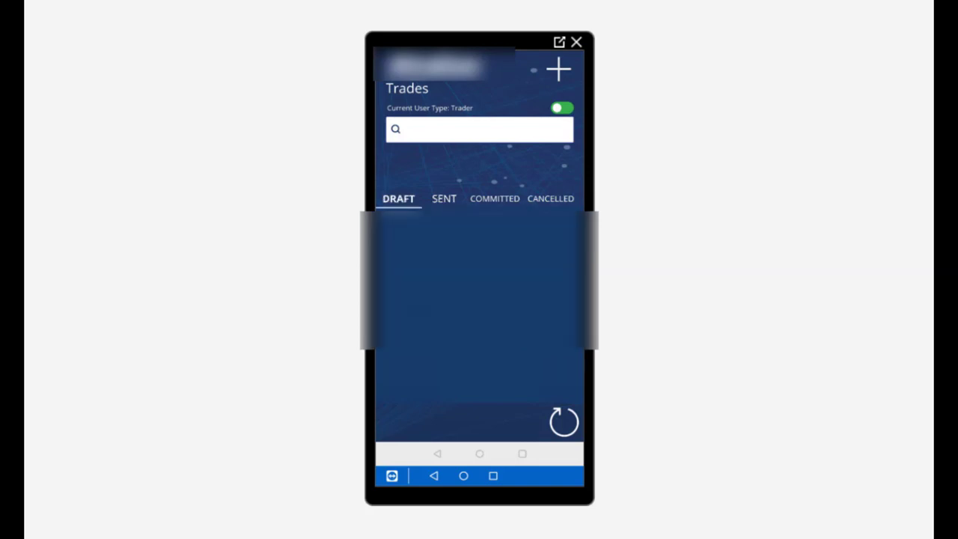
# Step: Start a new trade, go through its Parties, Product / Pricing, Terms, Other and Contacts pages unfilled, and save it as a draft
pyautogui.click(559, 69)
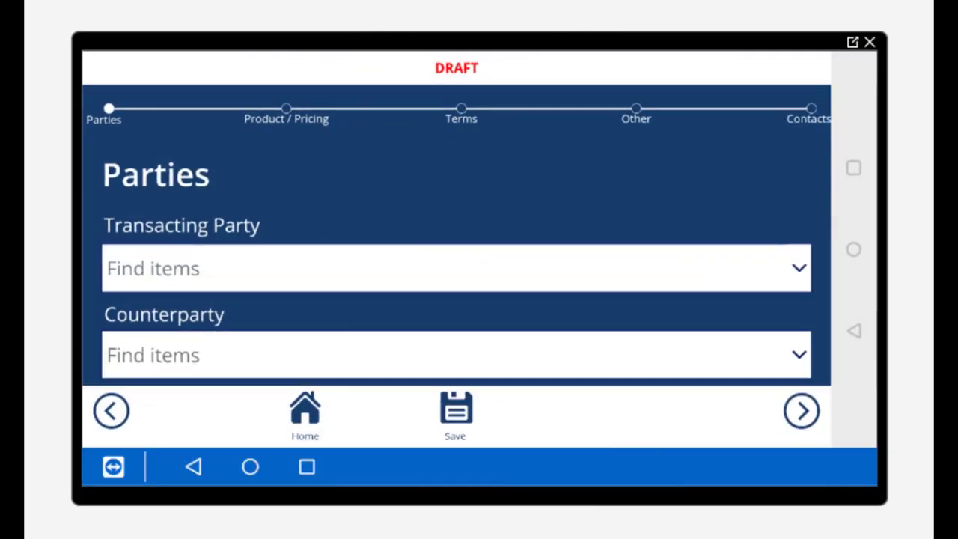
pyautogui.scroll(-2, 456, 295)
pyautogui.scroll(2, 457, 295)
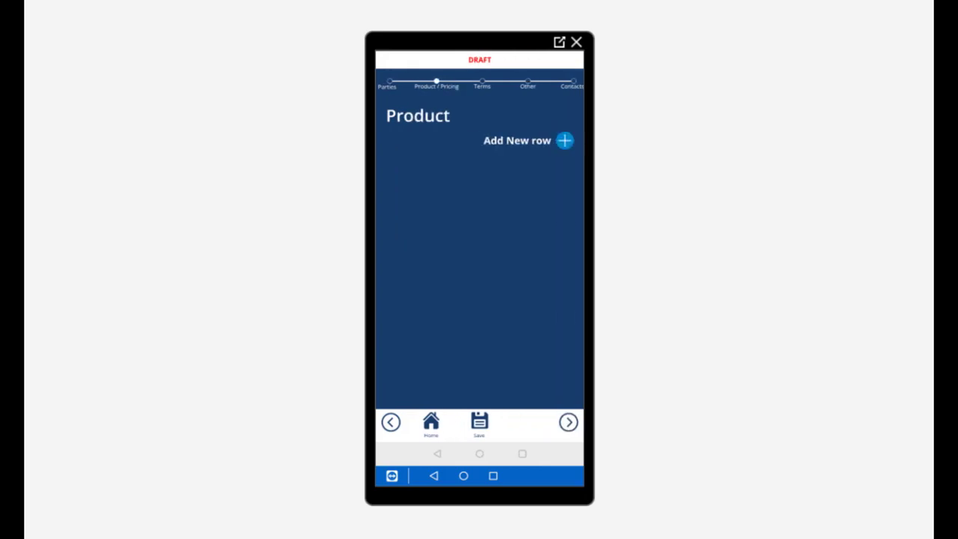
pyautogui.click(569, 422)
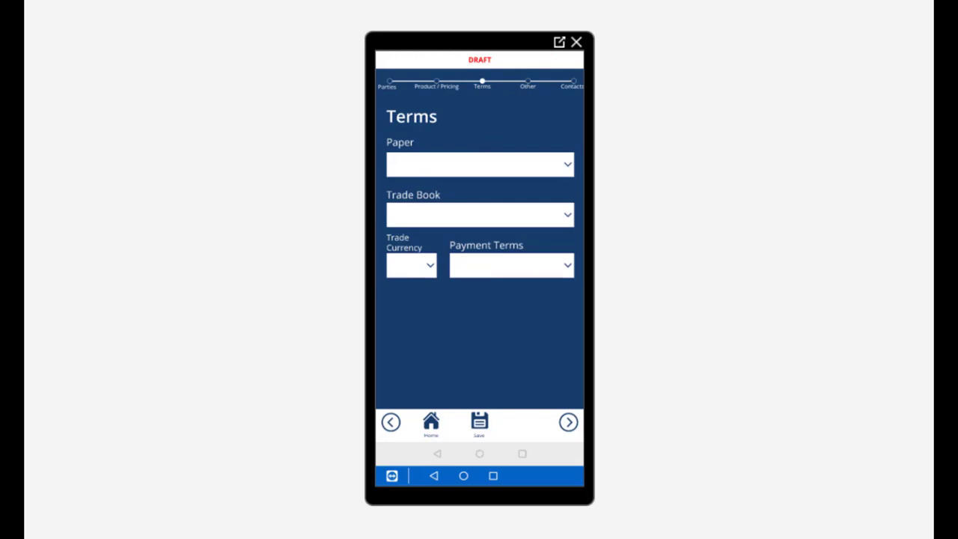
pyautogui.click(569, 423)
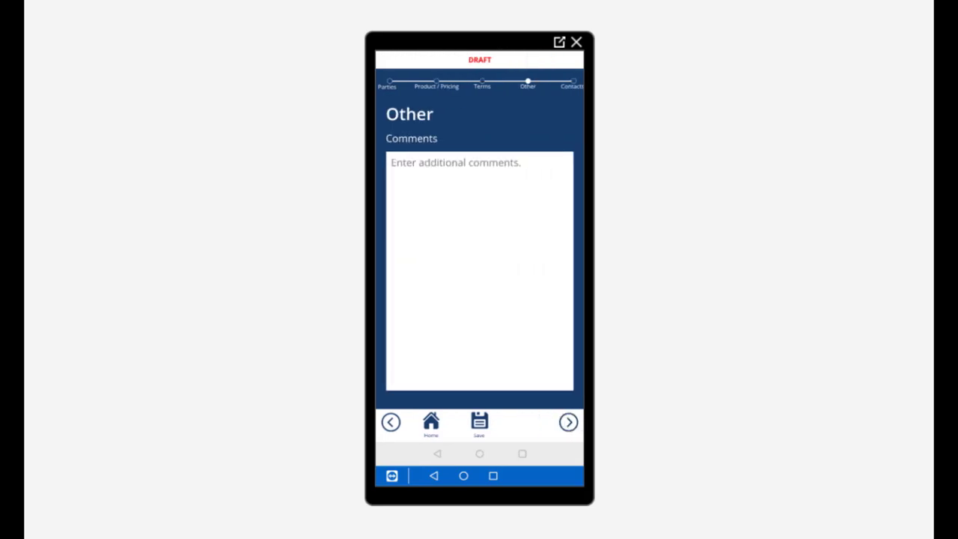
pyautogui.click(569, 423)
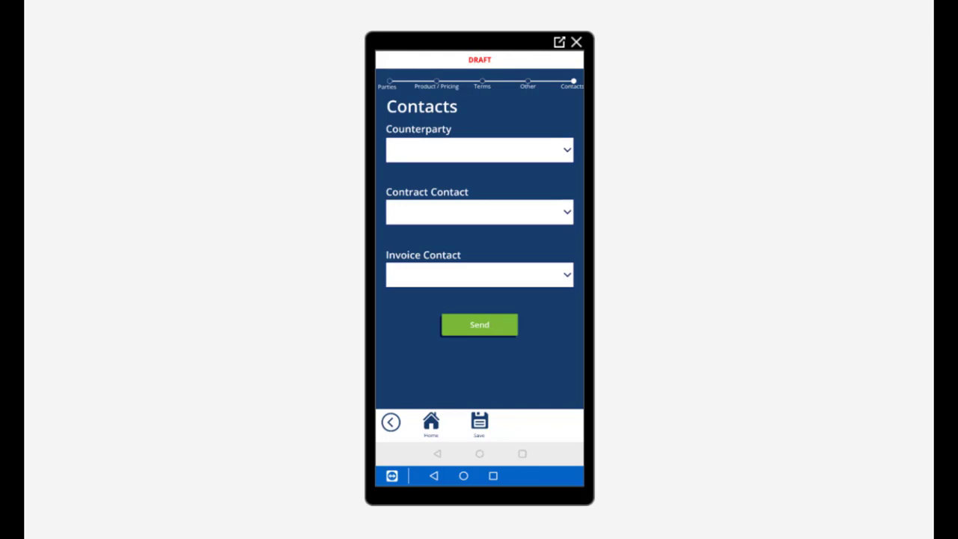
pyautogui.click(480, 423)
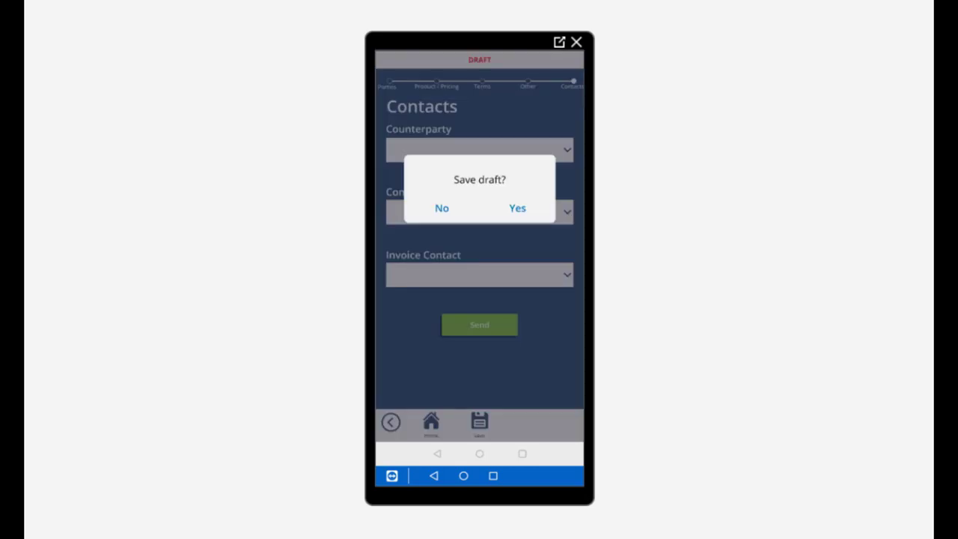
pyautogui.click(518, 208)
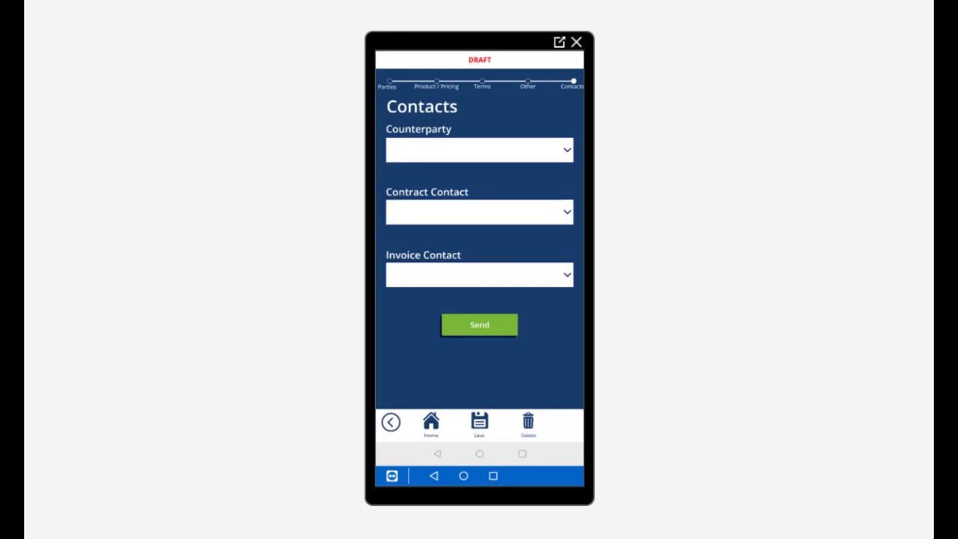